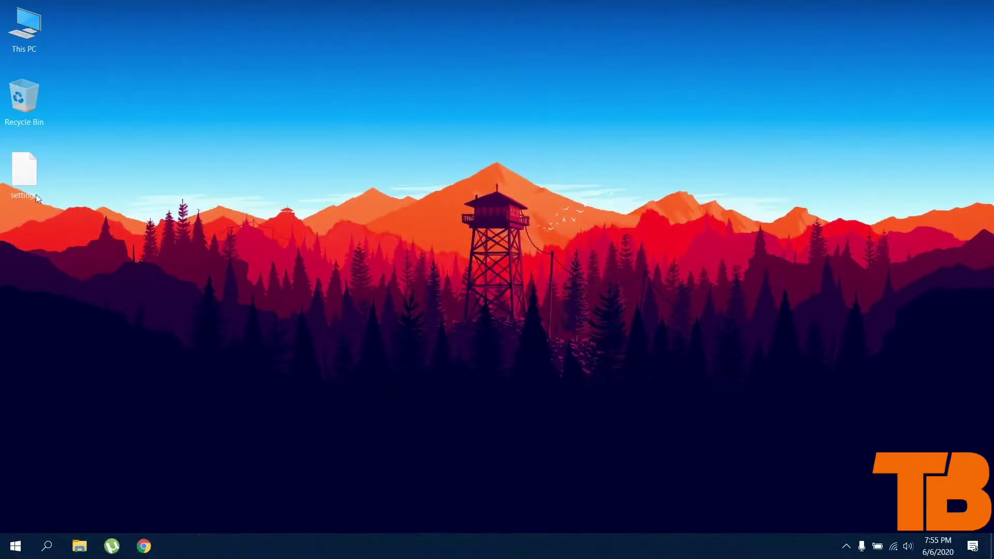
Copy the settings file from the desktop and open the GTA V folder under Documents > Rockstar Games
right_click(27, 184)
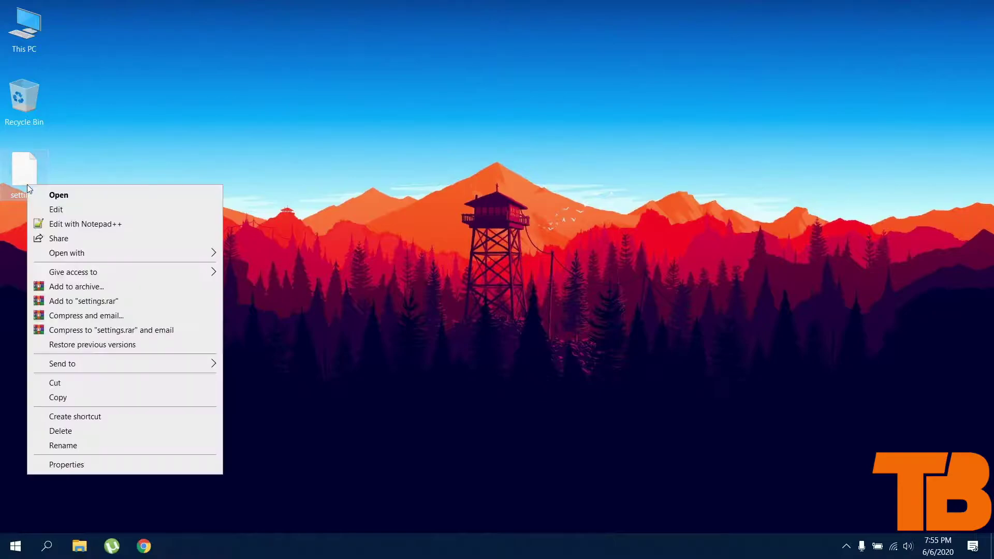
click(48, 396)
double_click(24, 43)
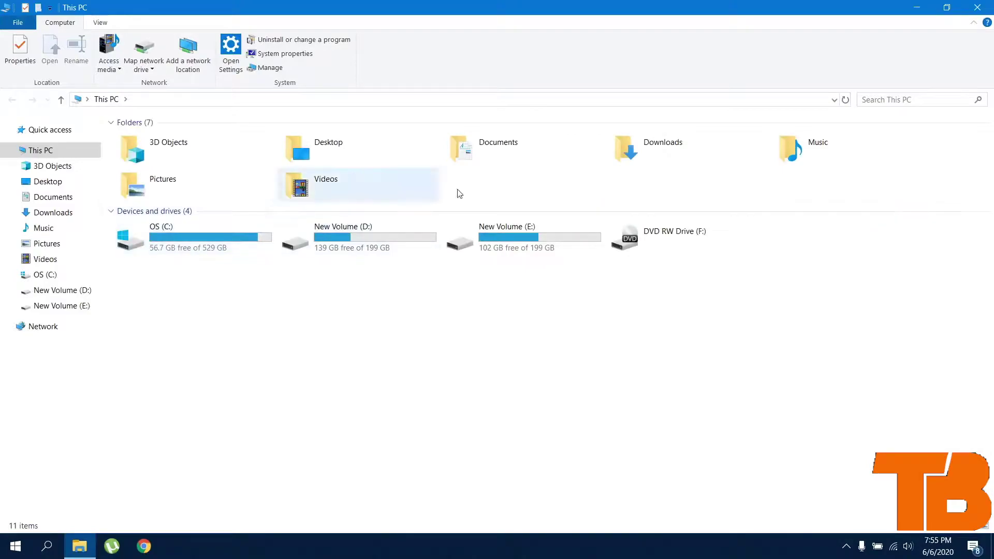
double_click(533, 158)
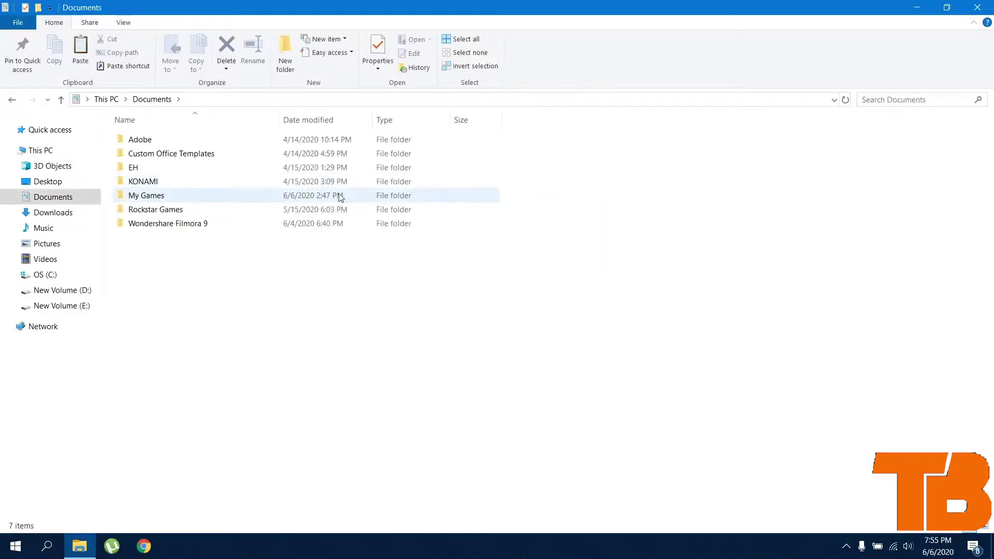
double_click(330, 209)
double_click(183, 141)
Paste the copied settings file into the GTA V folder, replacing the existing settings.xml, and close the window
right_click(217, 232)
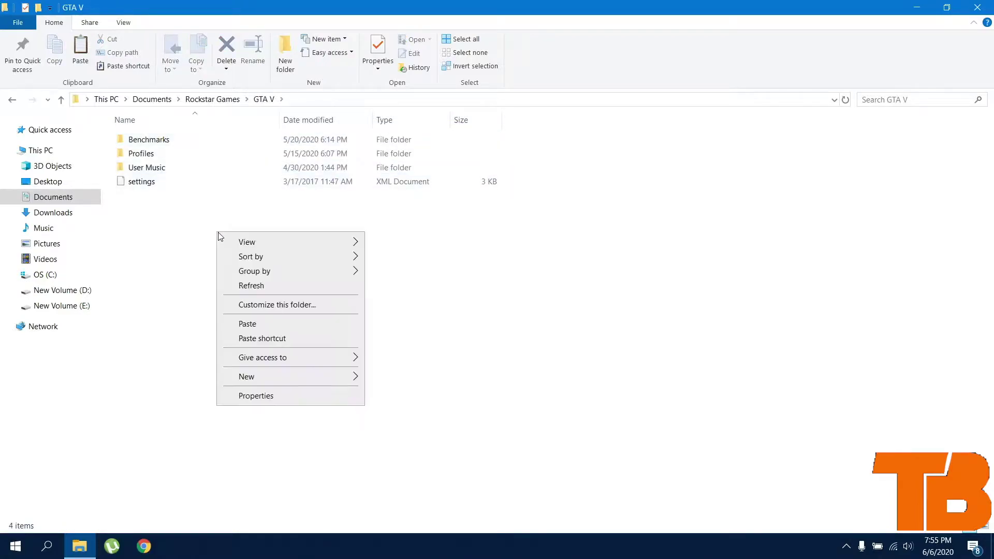
click(246, 323)
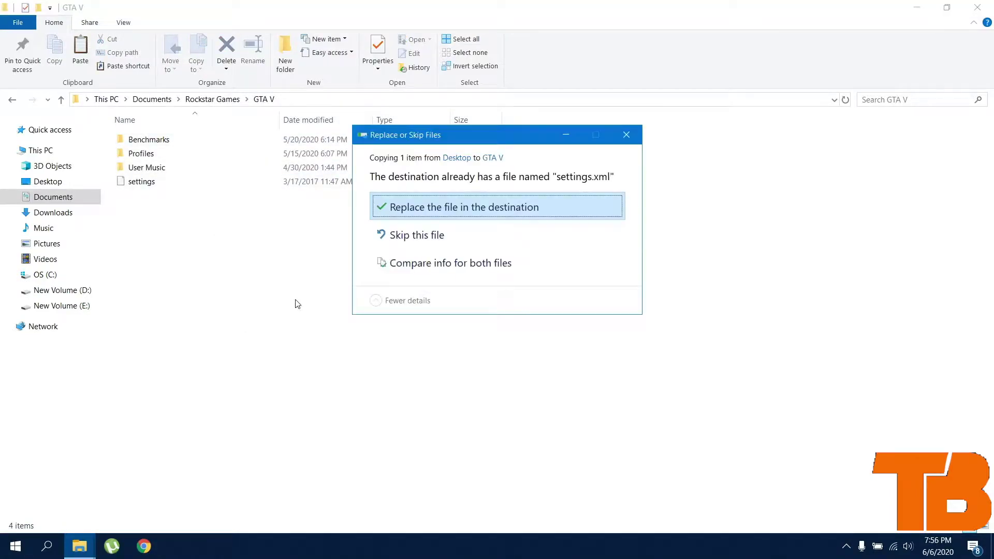
click(400, 208)
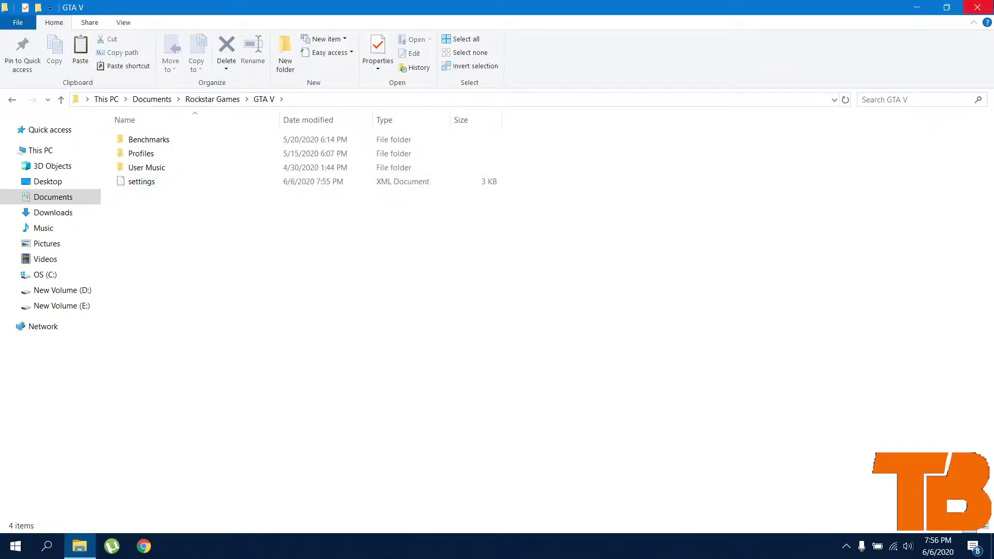
click(977, 7)
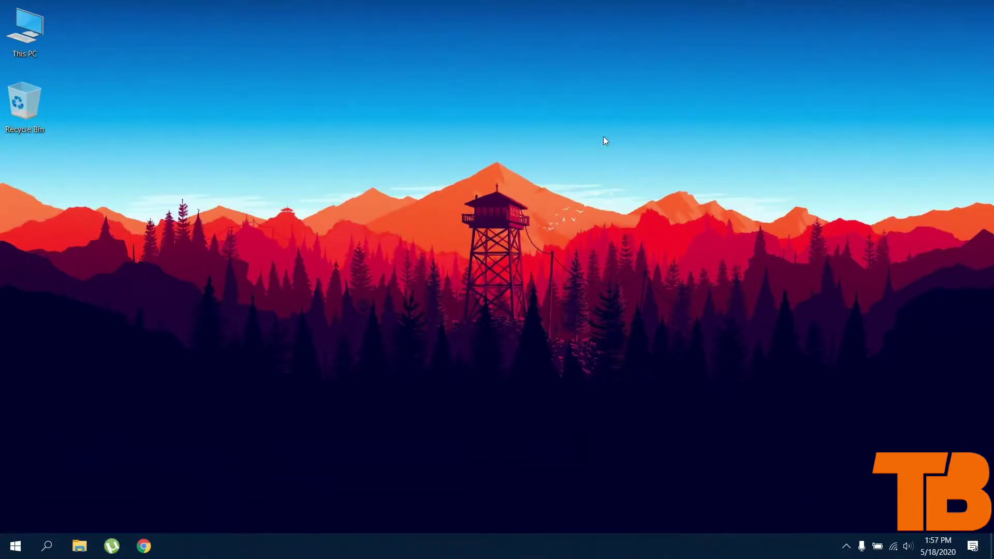
Open the user's temporary files folder by running %temp%
key(super+r)
text(%t)
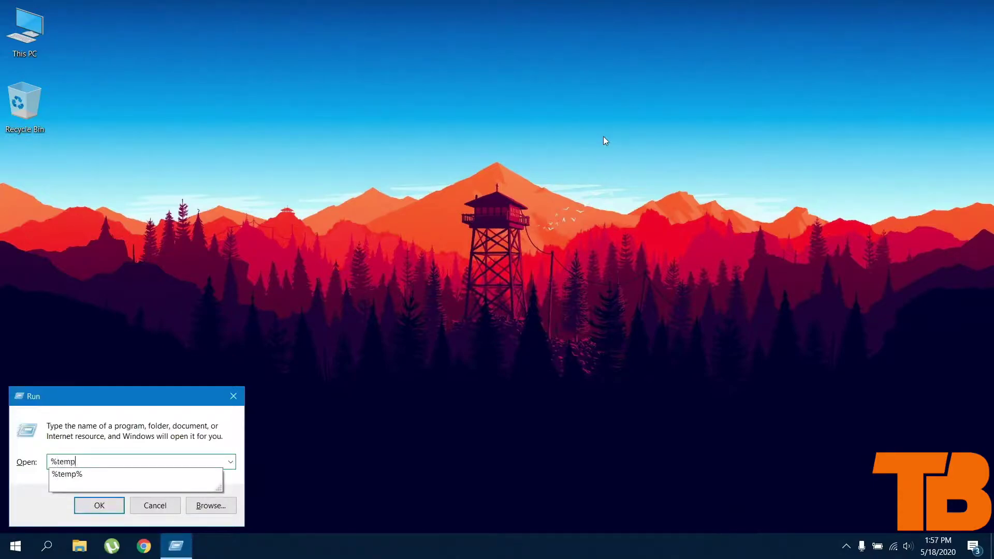
text(emp%)
key(Return)
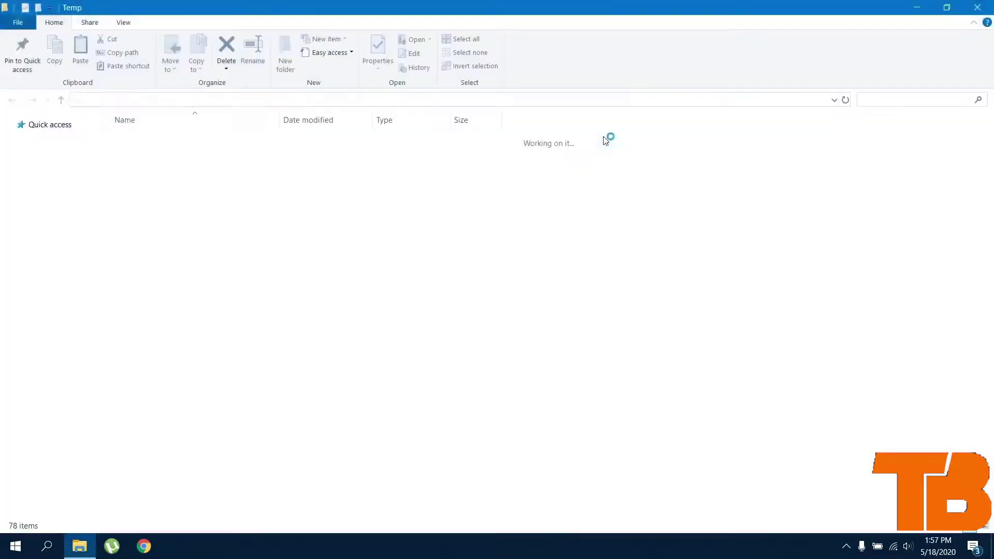
Delete all items in the user's Temp folder, granting administrator permission for all current items, and close the folder
drag(596, 146, 114, 518)
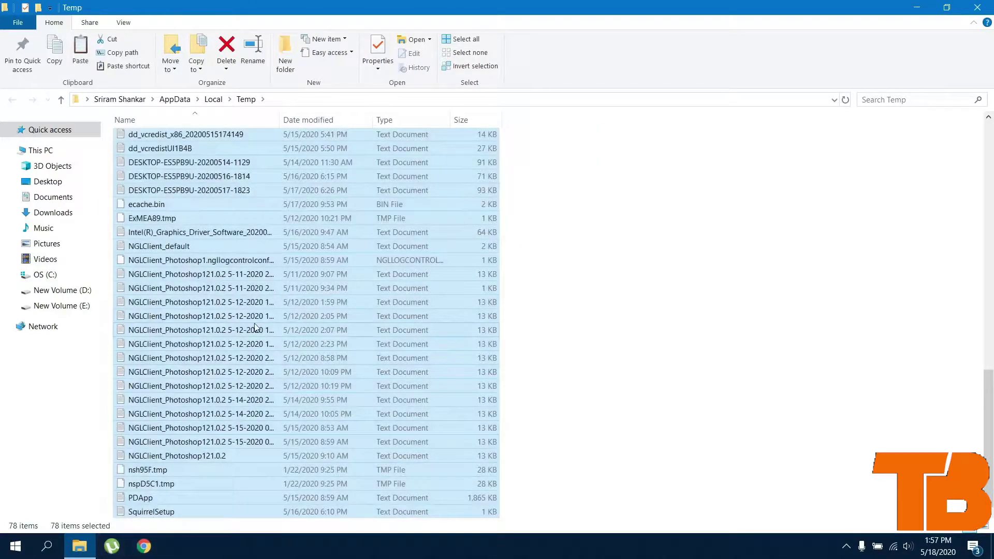
right_click(254, 328)
click(285, 280)
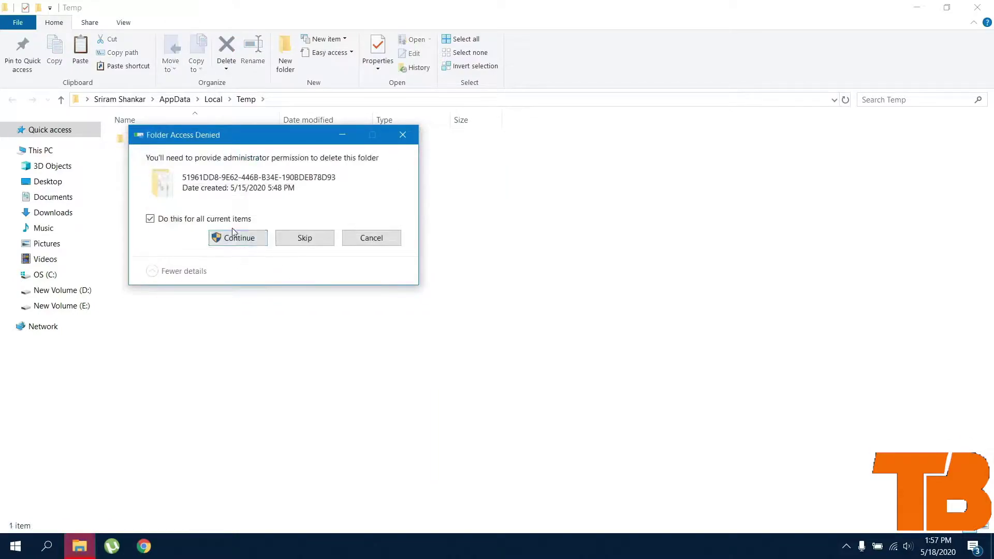
click(234, 238)
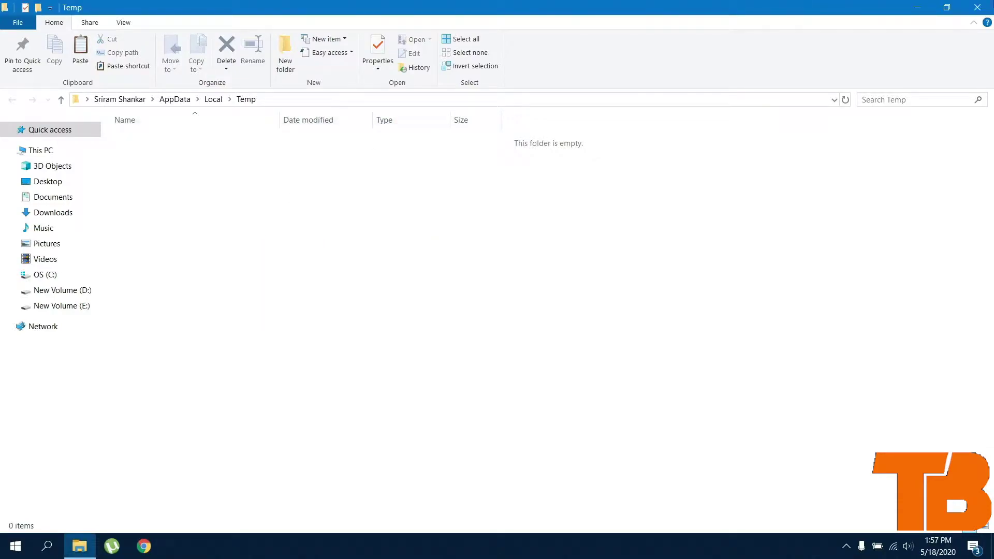
click(978, 8)
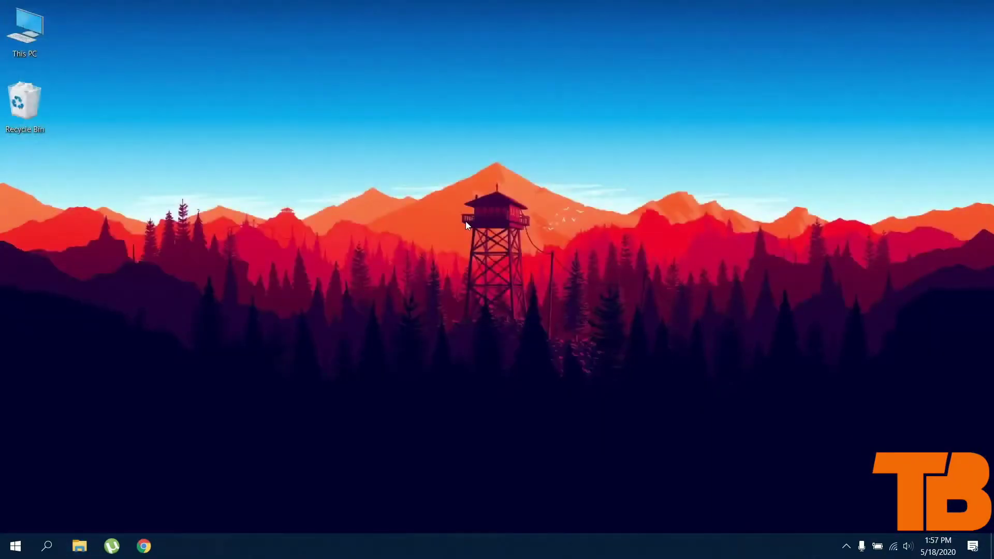
Open the Windows Temp folder by running temp
key(super+r)
key(BackSpace)
text(temo)
key(BackSpace)
text(p)
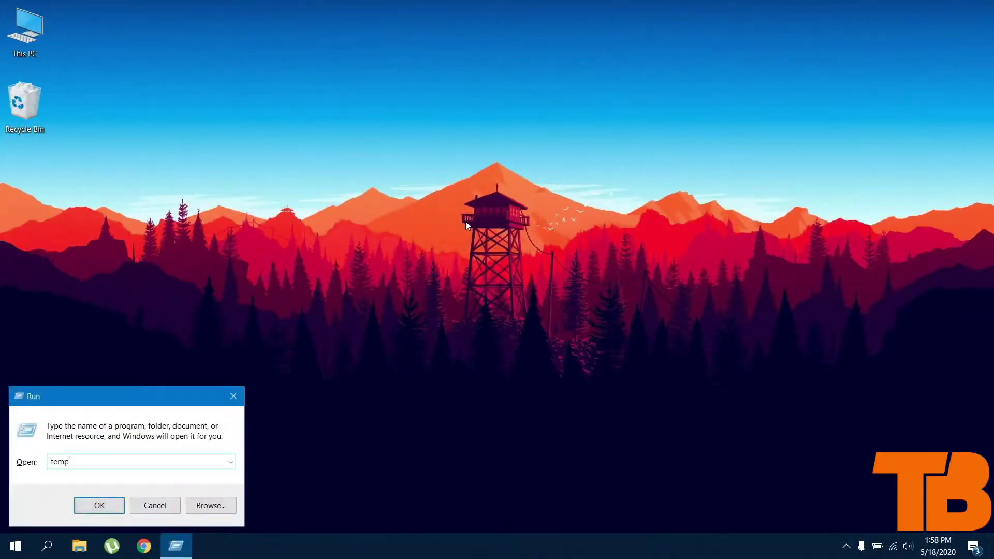
key(Return)
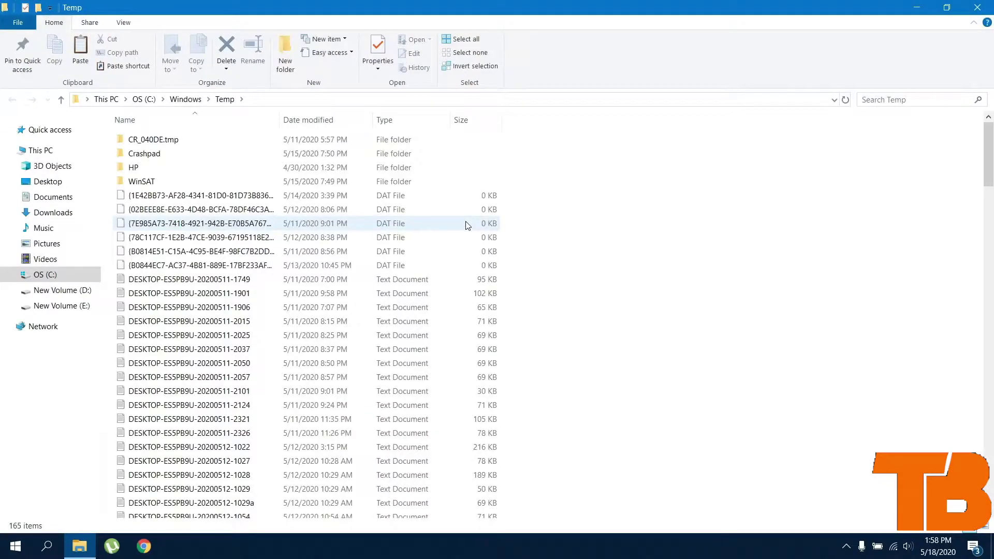
Delete all items in the Windows Temp folder, answer the deletion prompts, and close the folder
key(ctrl+a)
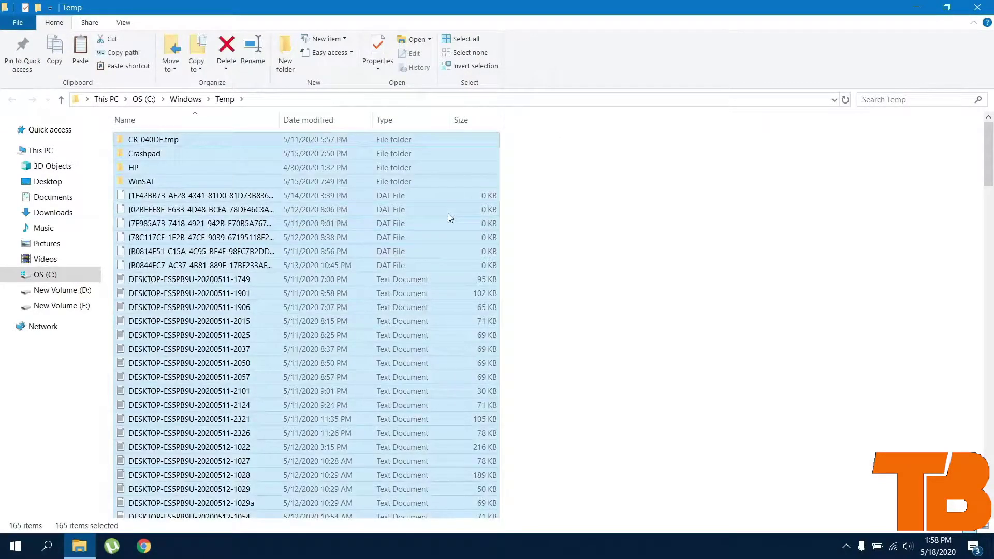
key(Delete)
click(468, 237)
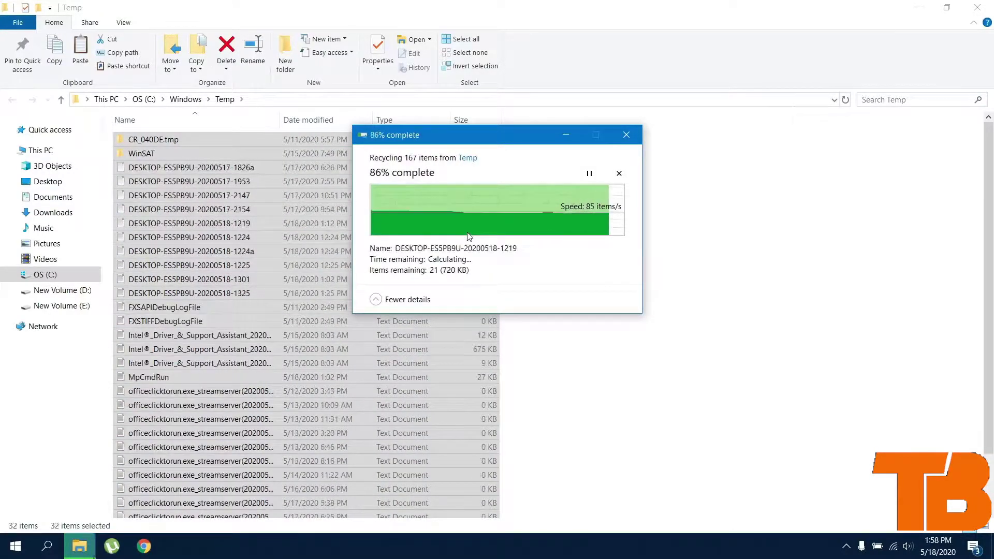
click(424, 258)
click(520, 279)
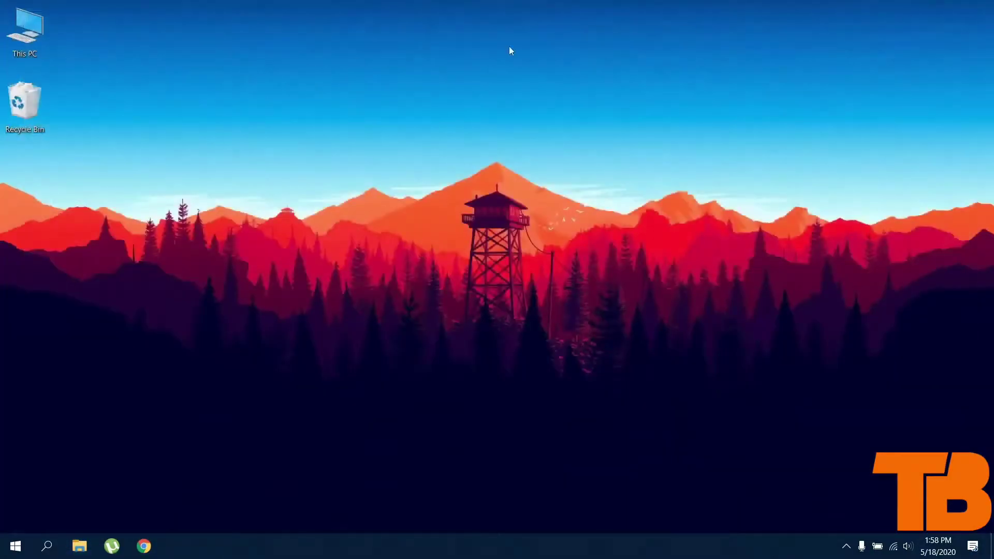
Empty the Recycle Bin permanently, granting administrator permission for all current items
double_click(38, 114)
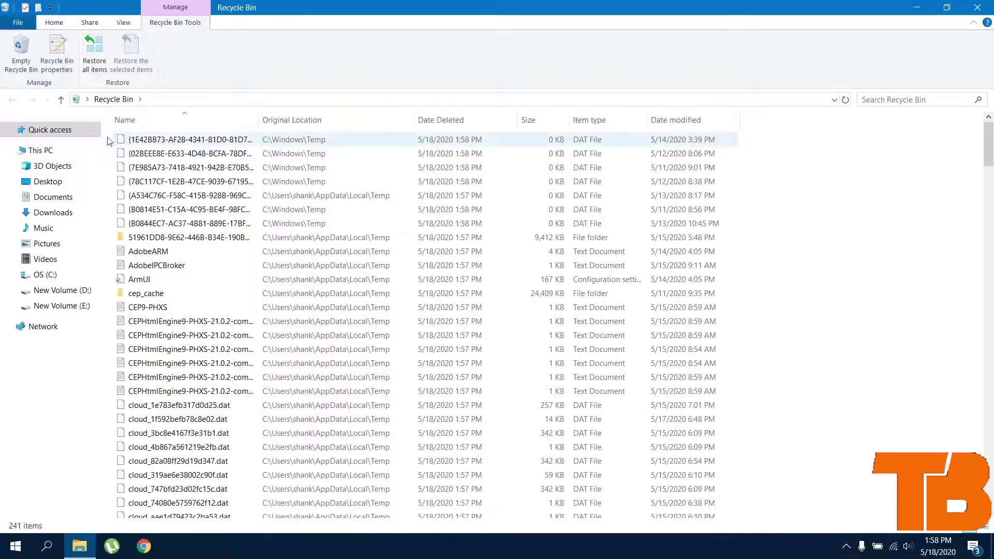
click(20, 54)
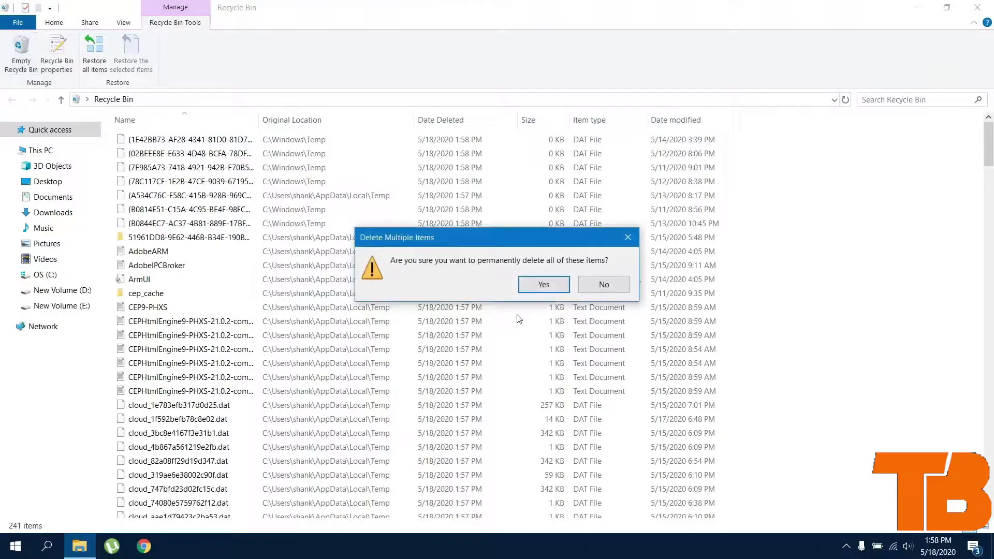
click(533, 290)
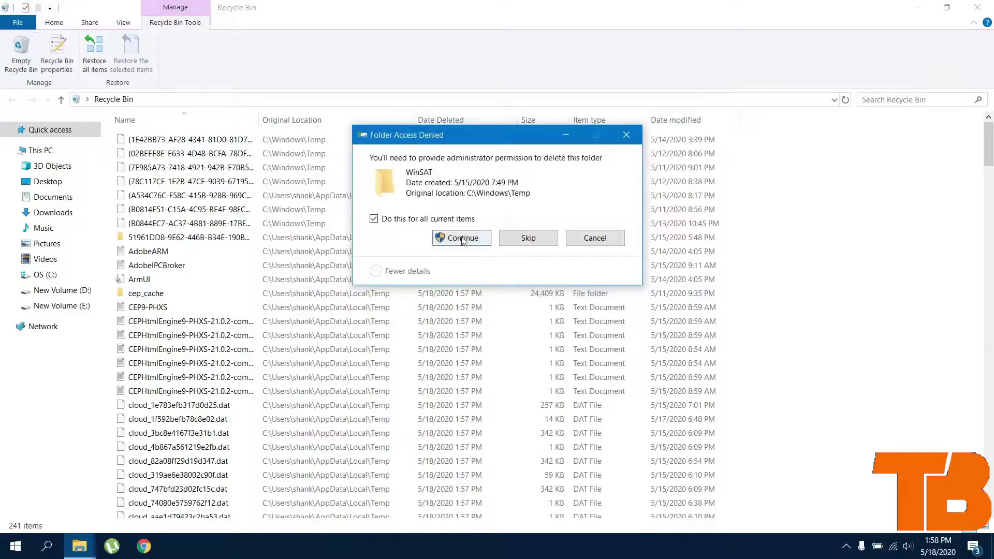
click(463, 241)
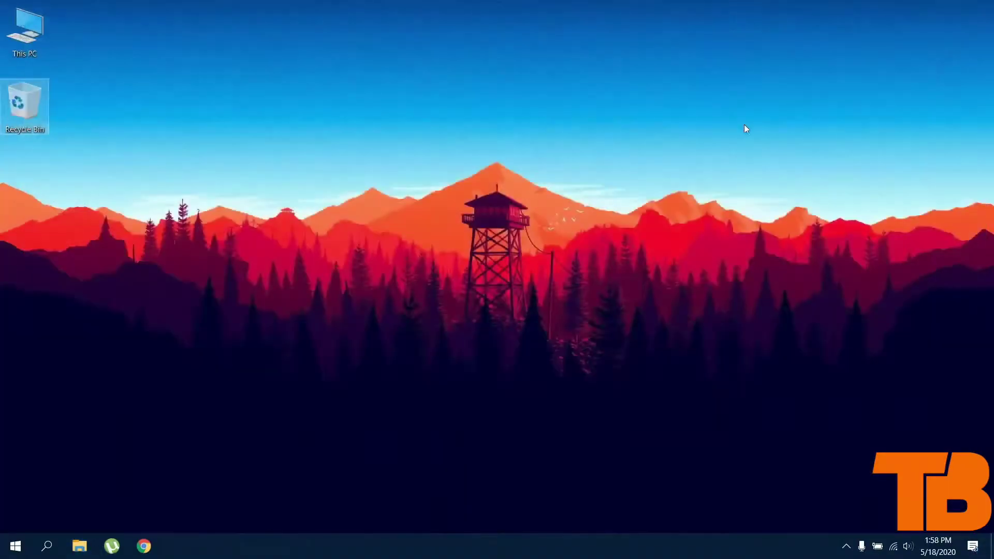
Start Disk Cleanup for the OS (C:) drive from its properties
key(super+e)
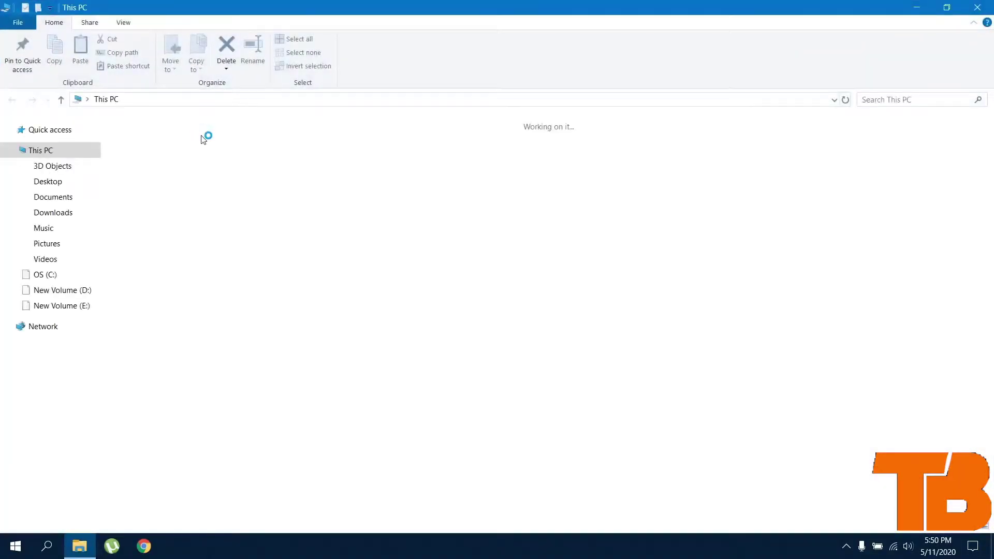
right_click(206, 234)
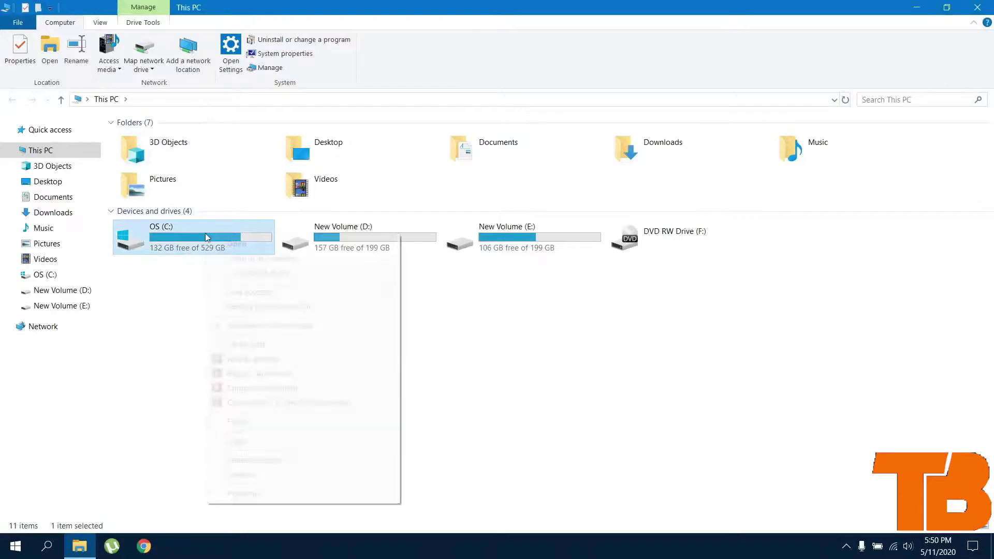
click(270, 494)
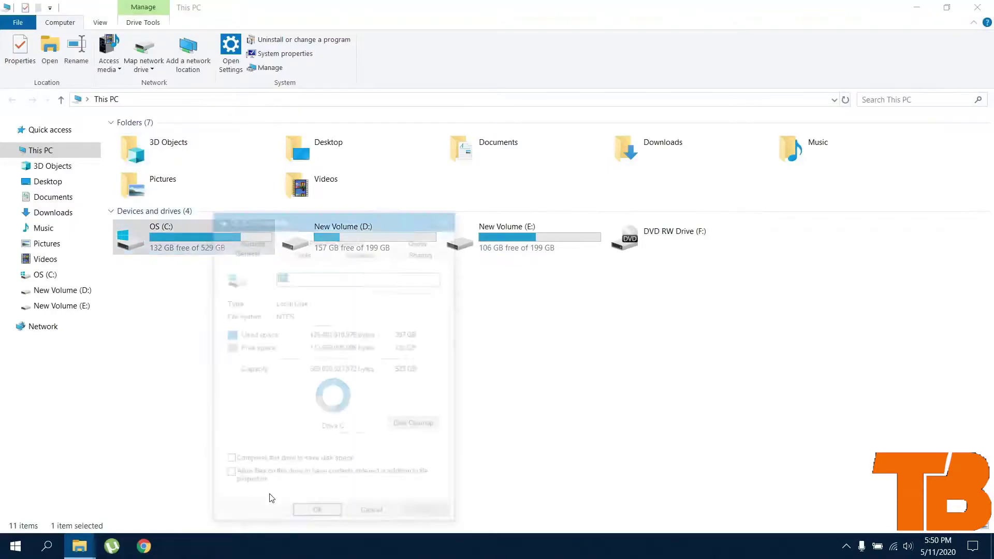
click(431, 432)
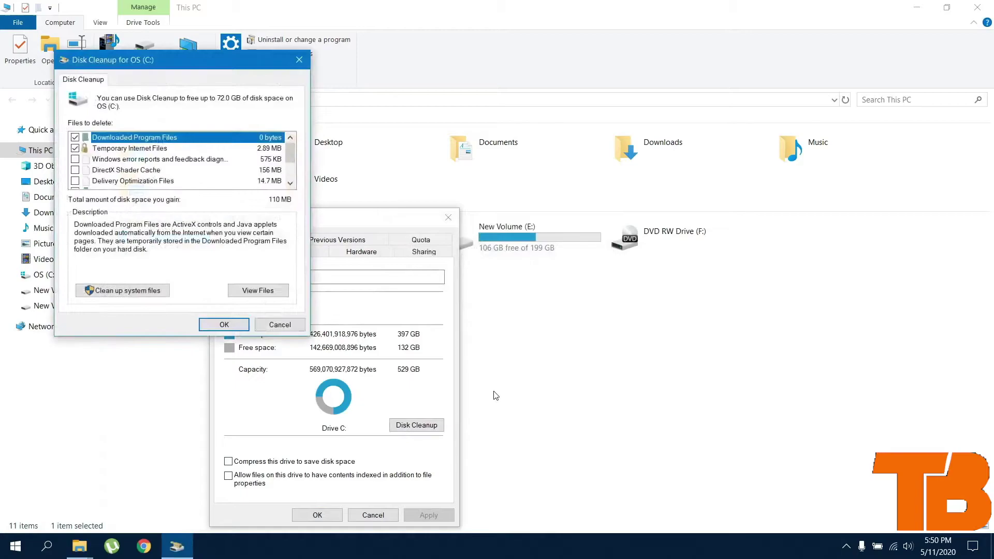
Also mark Windows error reports, DirectX Shader Cache, Delivery Optimization Files, Recycle Bin and Temporary files, permanently delete the marked files, and close the drive windows
scroll(83, 174, down, 1)
click(75, 149)
click(77, 171)
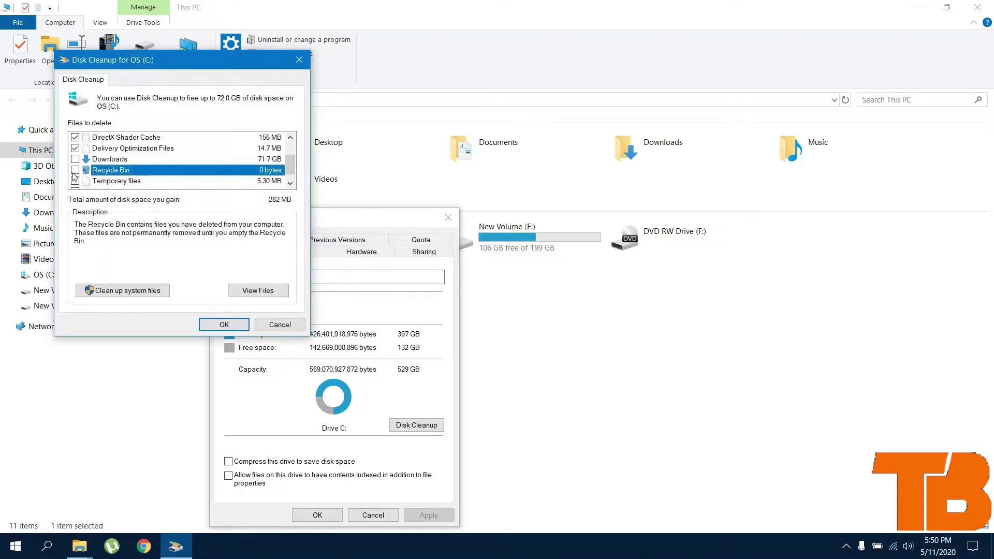
scroll(89, 178, down, 1)
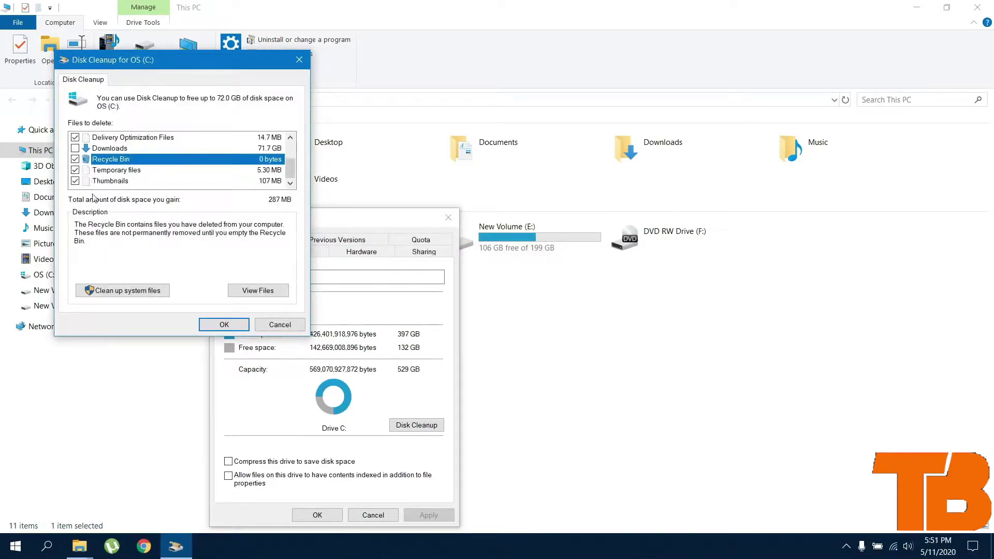
click(223, 325)
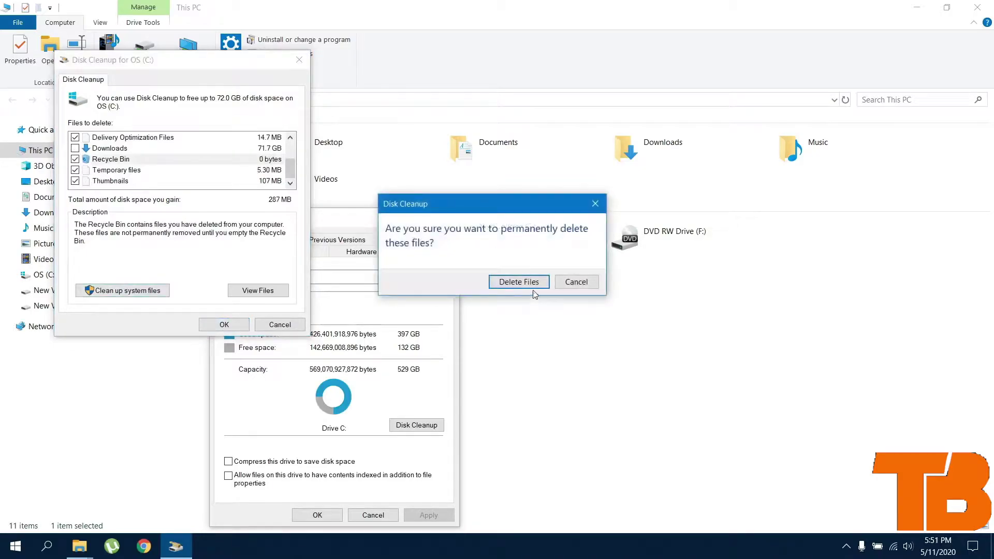
click(519, 282)
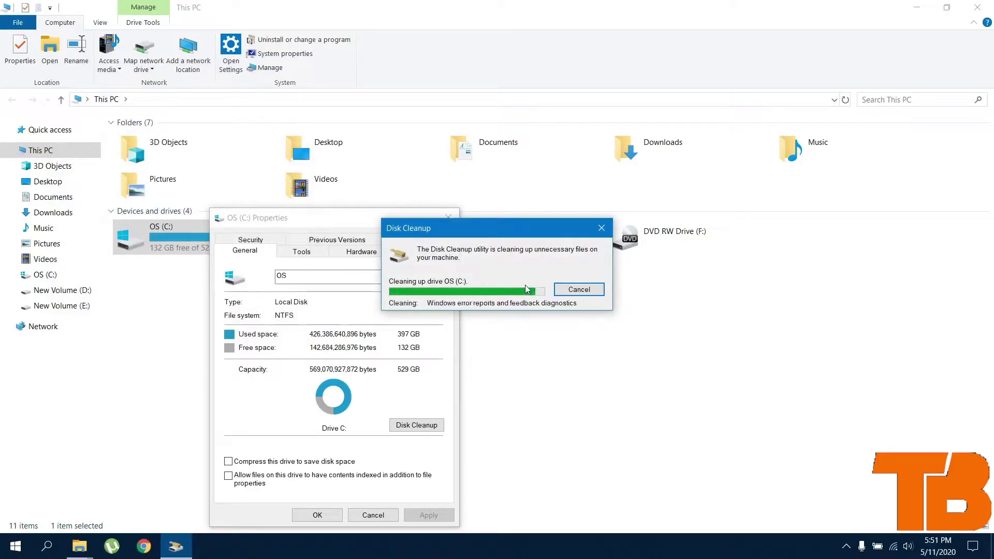
click(331, 517)
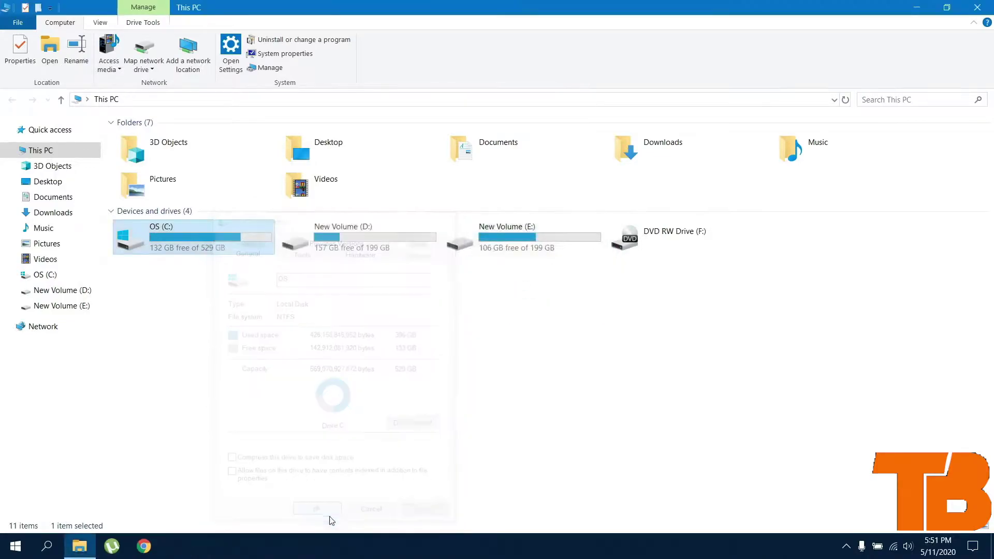
click(983, 6)
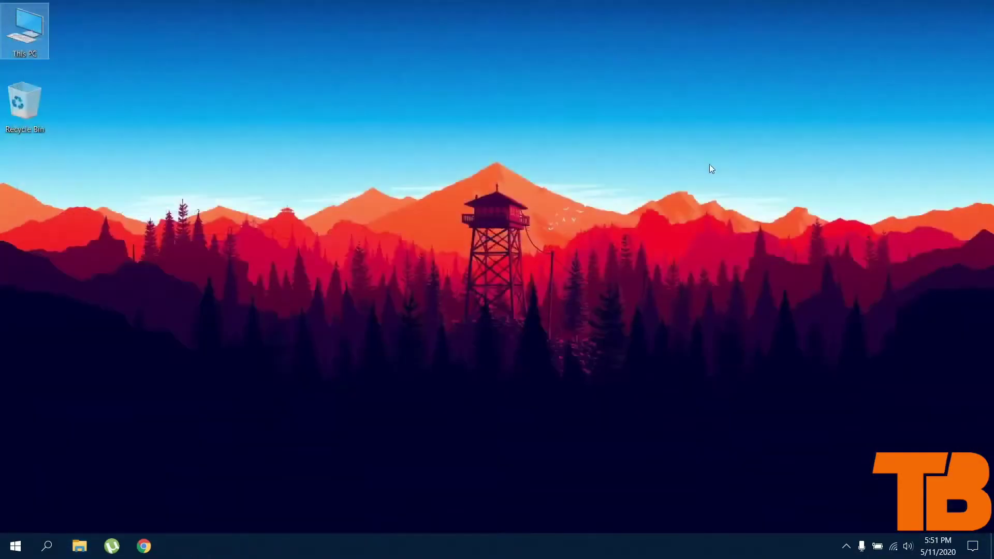
click(616, 205)
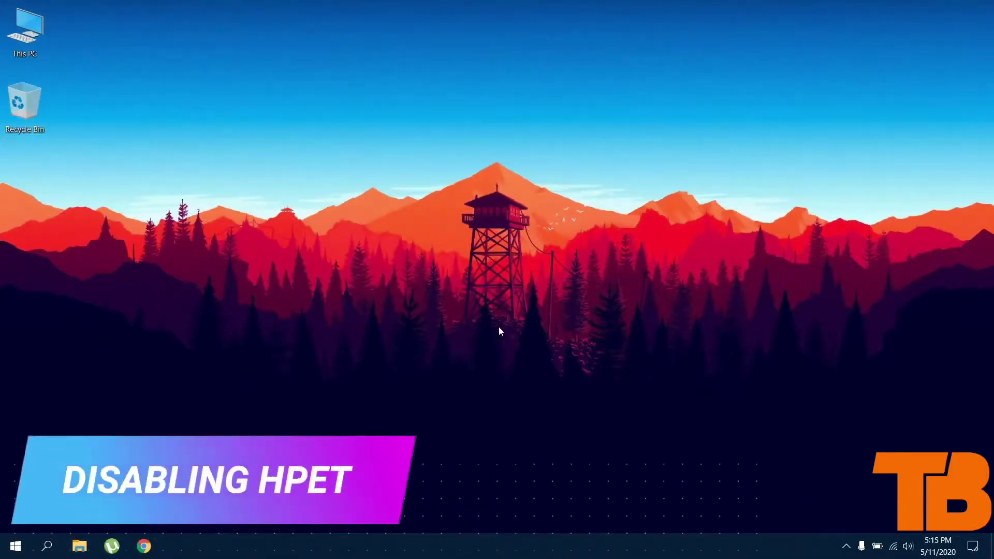
Open the system properties of This PC and launch Device Manager from there
right_click(27, 47)
click(48, 202)
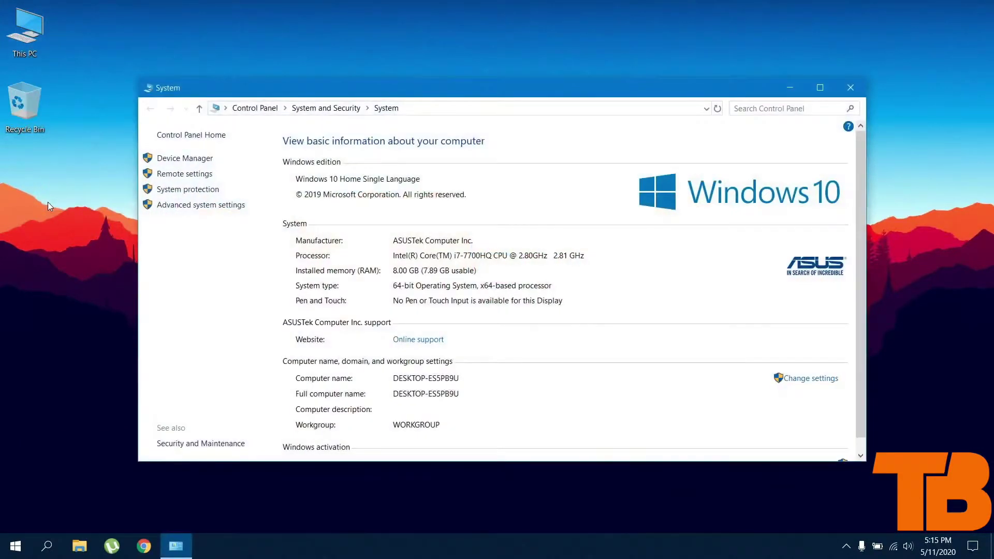
click(181, 161)
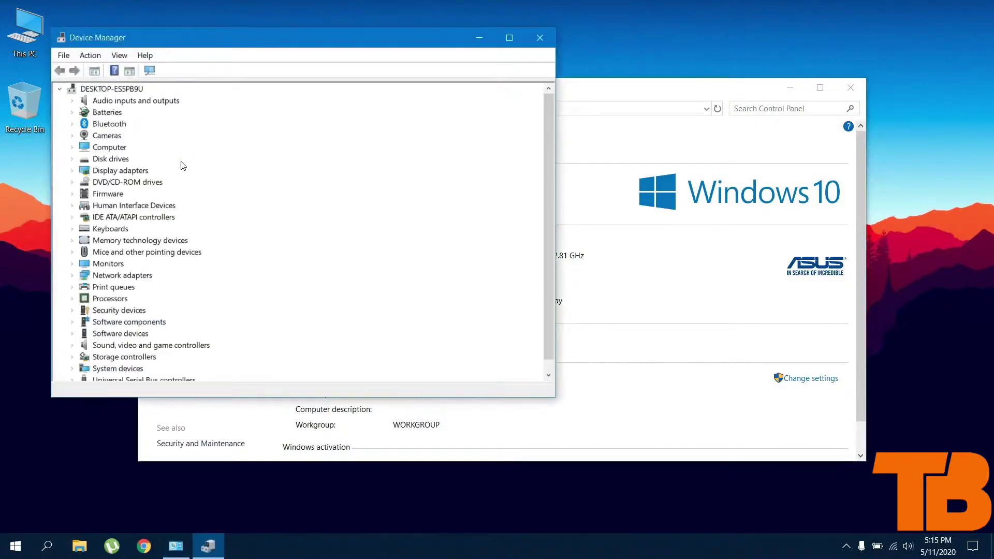
Disable the High precision event timer under System devices, confirm the change, and close Device Manager and the System window
scroll(183, 166, down, 1)
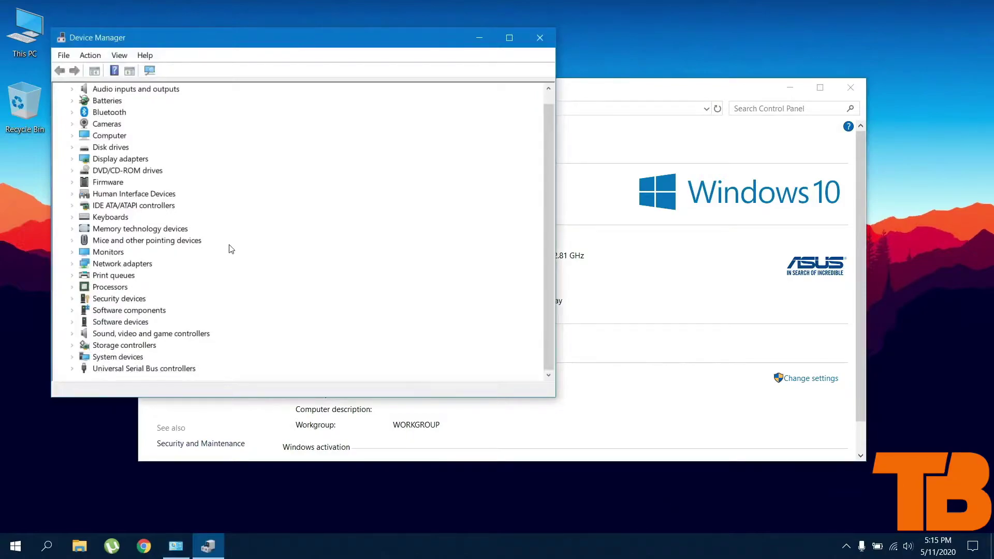
click(72, 358)
right_click(110, 207)
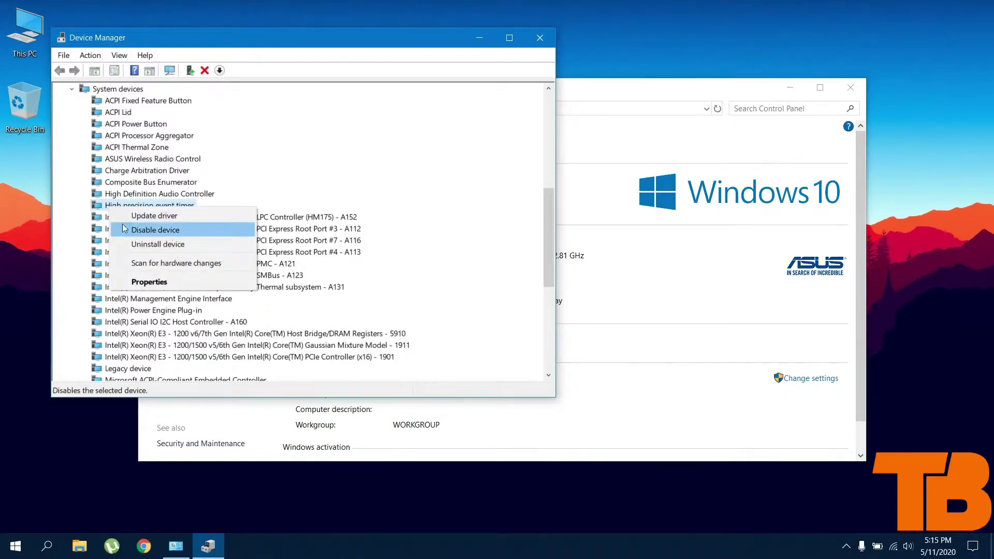
click(124, 228)
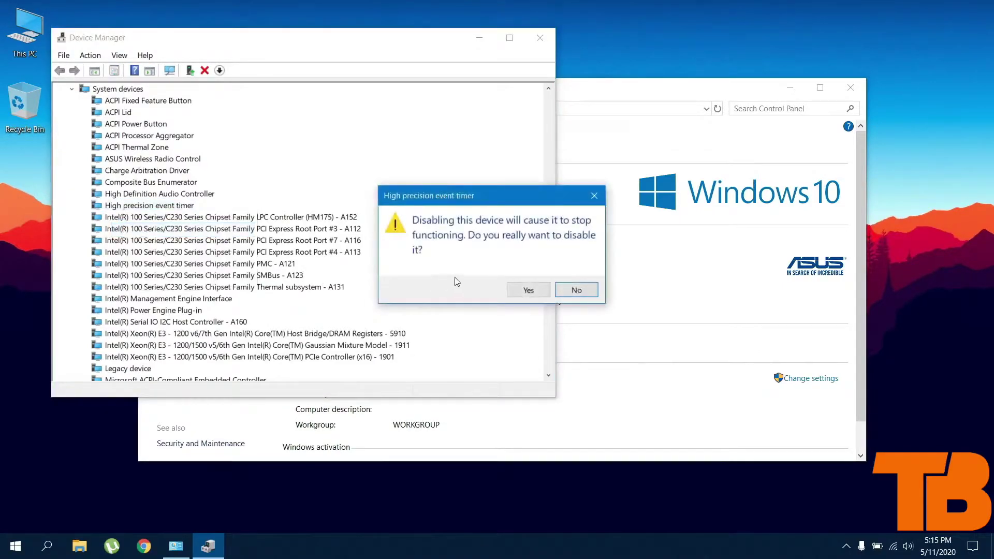
click(522, 290)
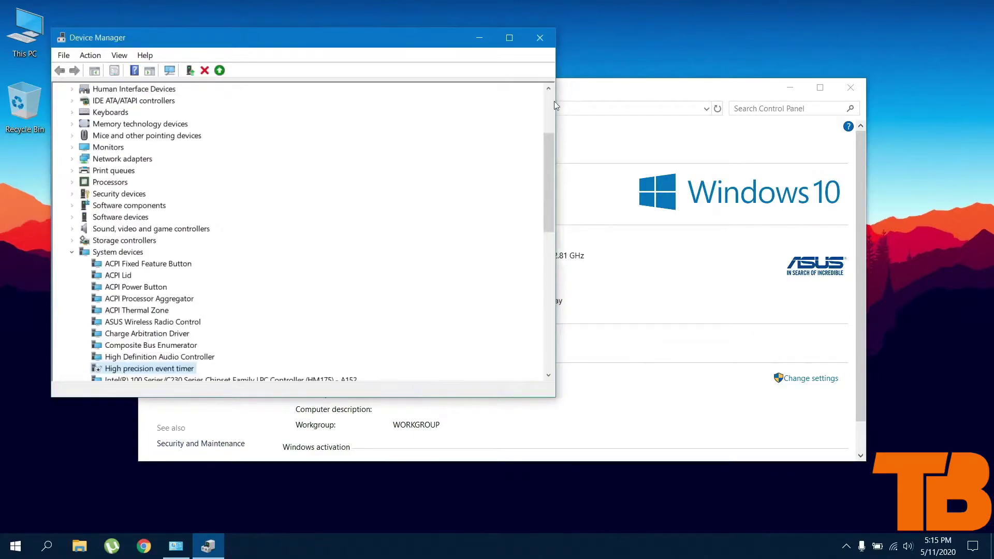
click(540, 37)
click(852, 87)
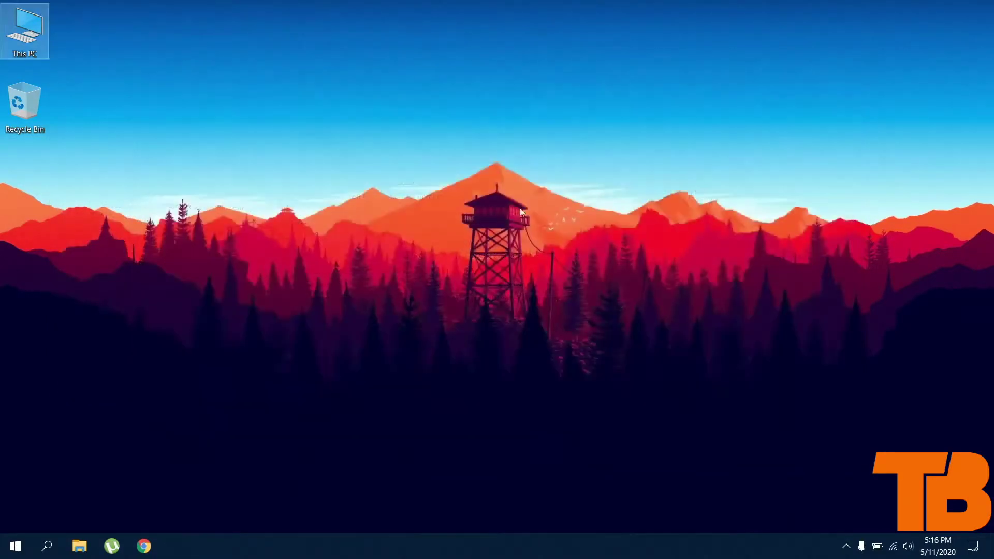
Run "bcdedit /set disabledynamictick yes" in a Command Prompt started as administrator, and close it
click(54, 549)
text(cmd)
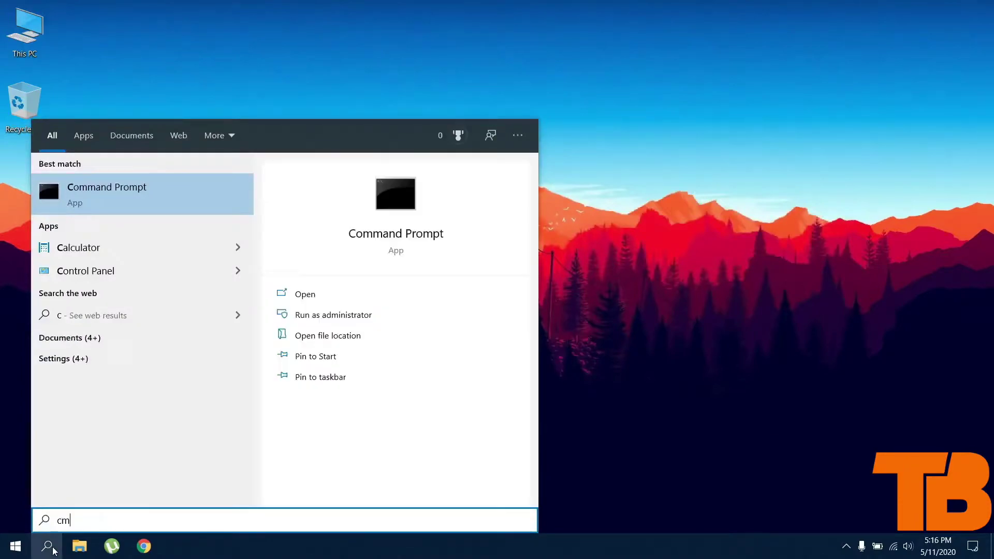
click(354, 316)
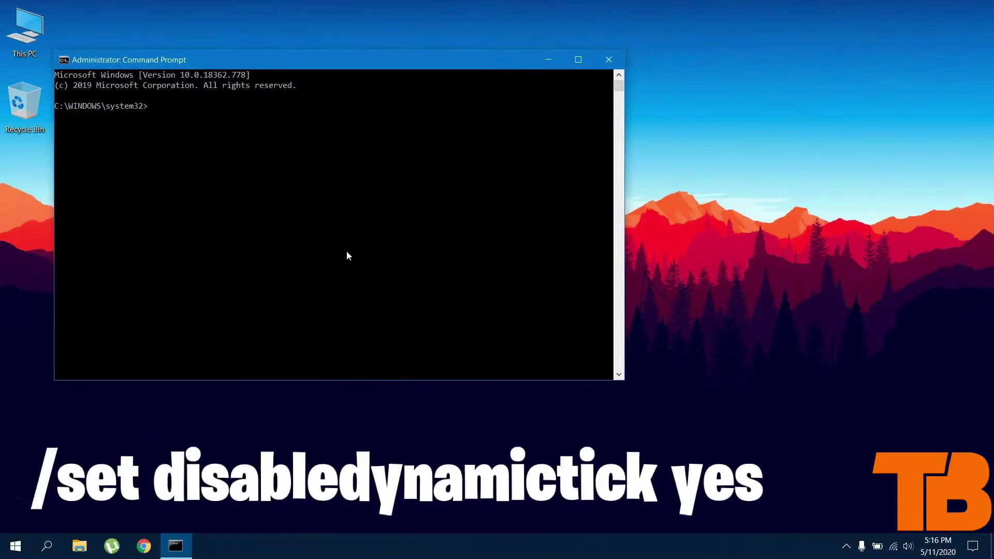
text(bcdedit /set)
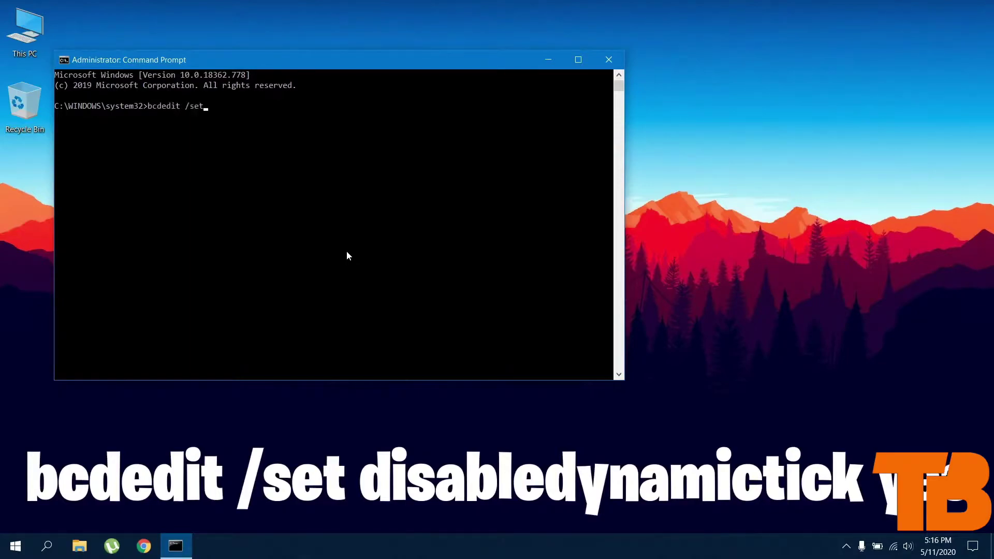
text( disabledynamictick yes)
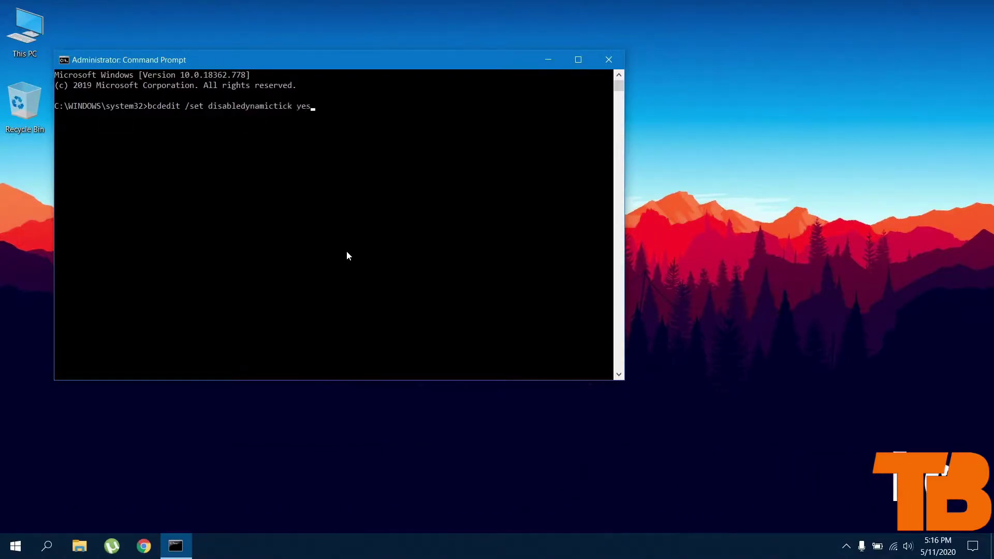
key(Return)
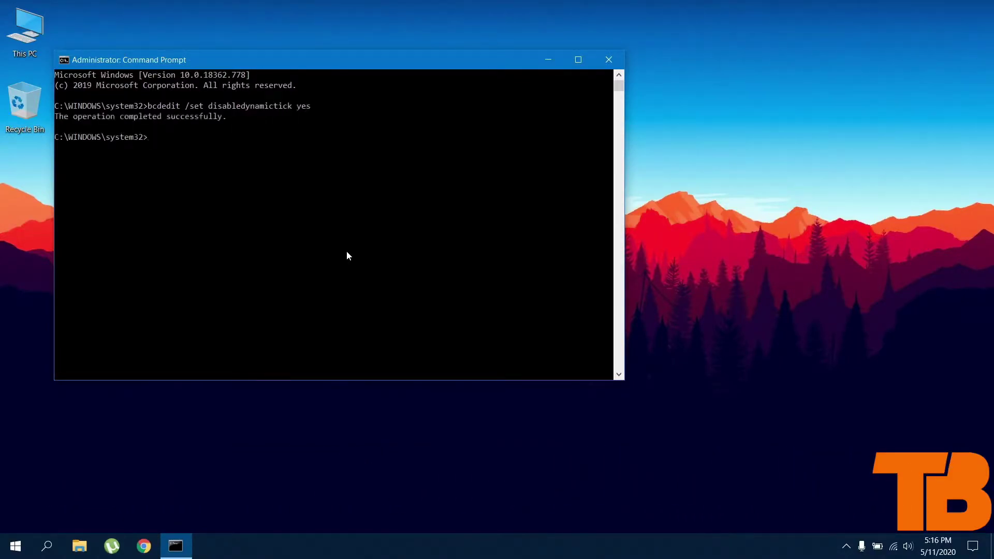
click(609, 60)
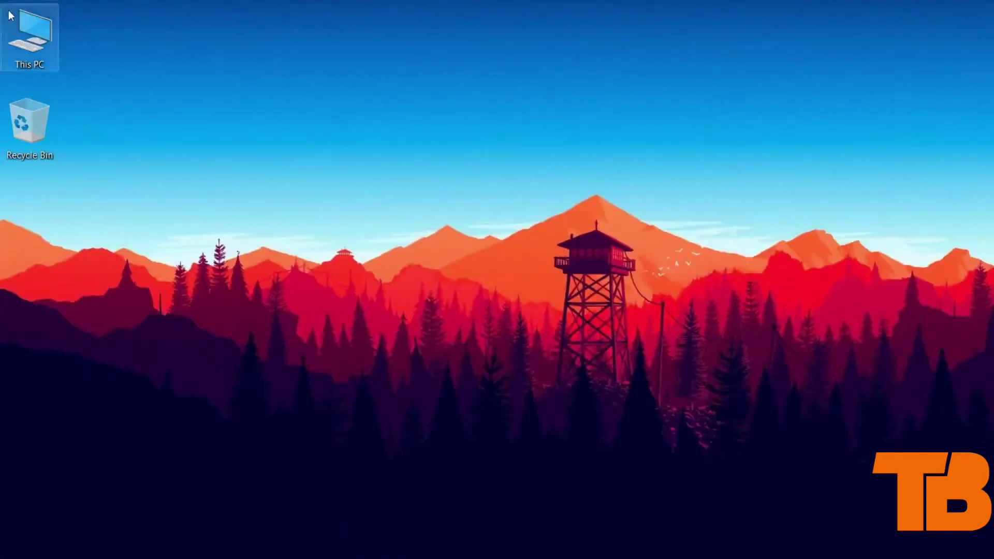
Review the visual effects in the Performance Options of This PC's advanced system settings, and close all the system windows
right_click(29, 38)
click(95, 218)
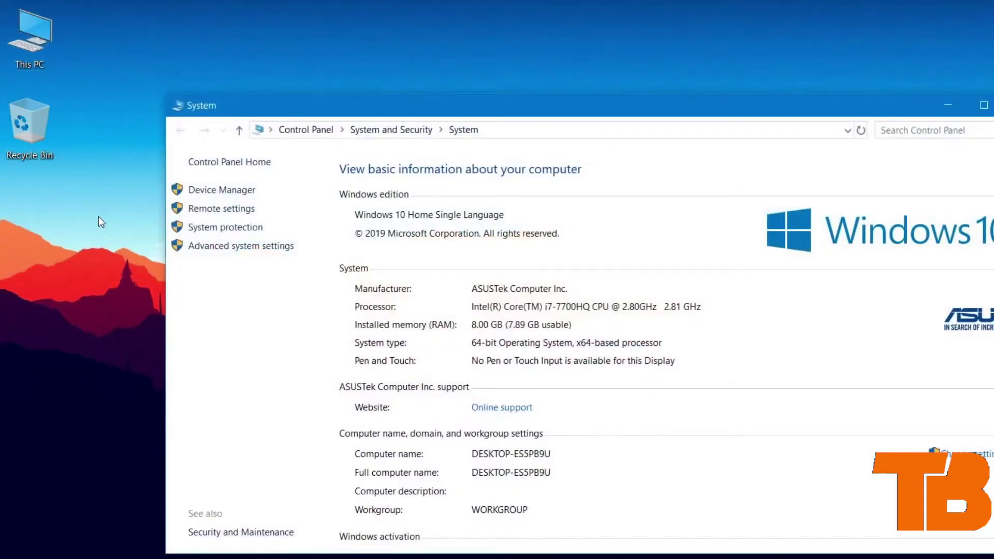
click(201, 248)
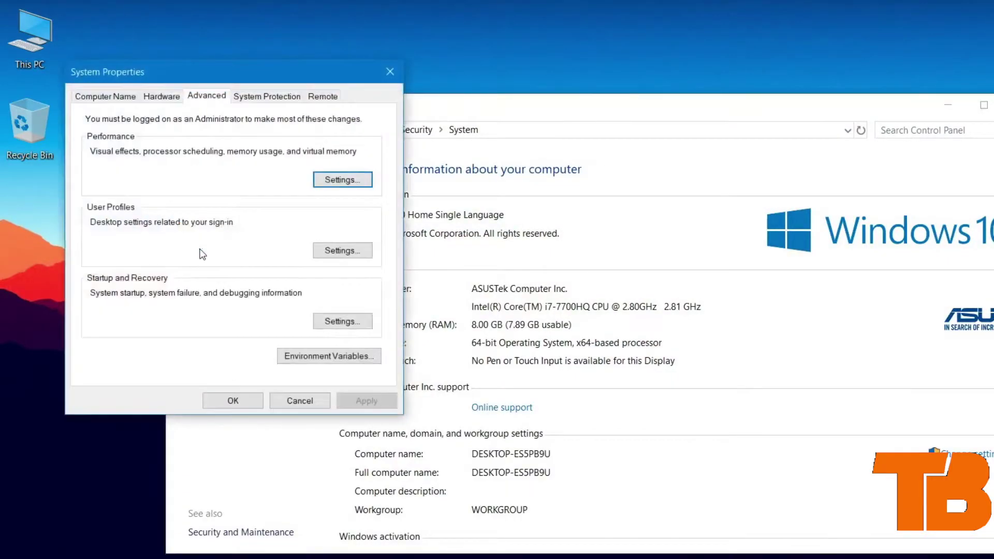
click(333, 180)
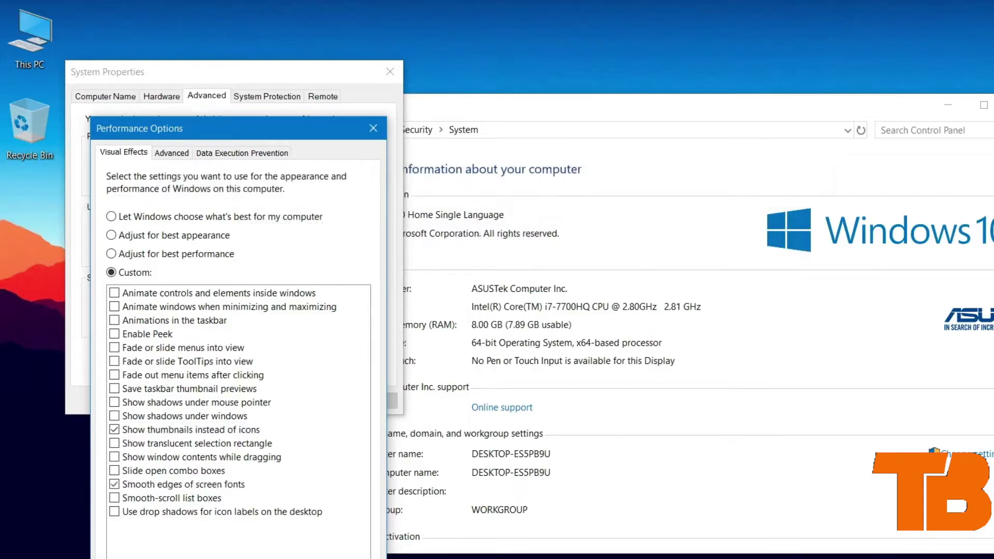
click(373, 128)
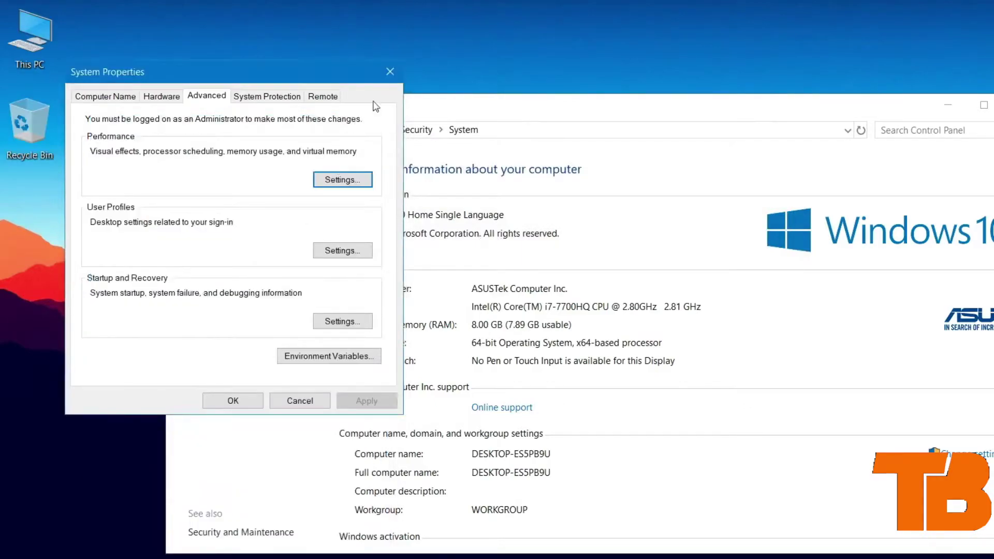
click(390, 72)
key(alt+F4)
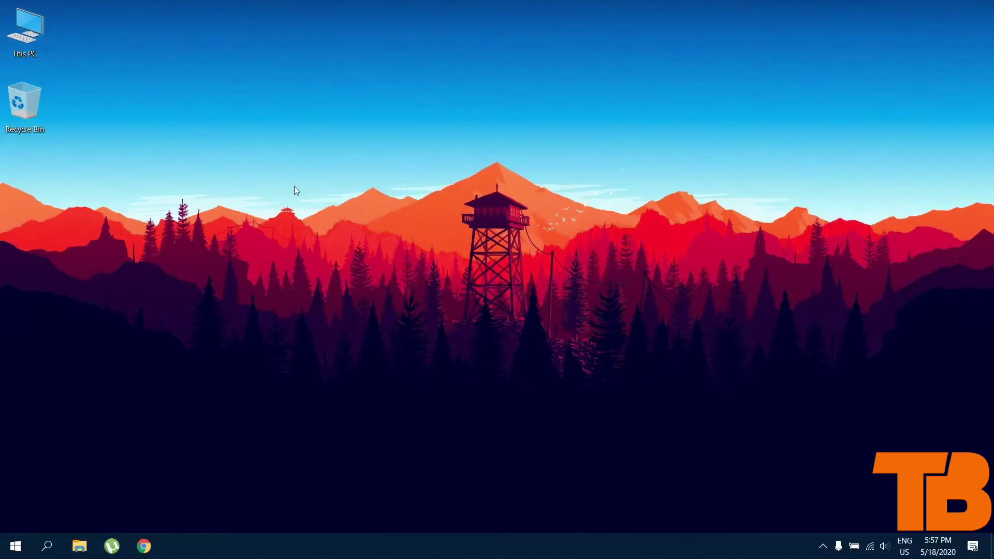
Open the GTAV game folder under Program Files\Epic Games on the OS (C:) drive
key(super+e)
double_click(218, 240)
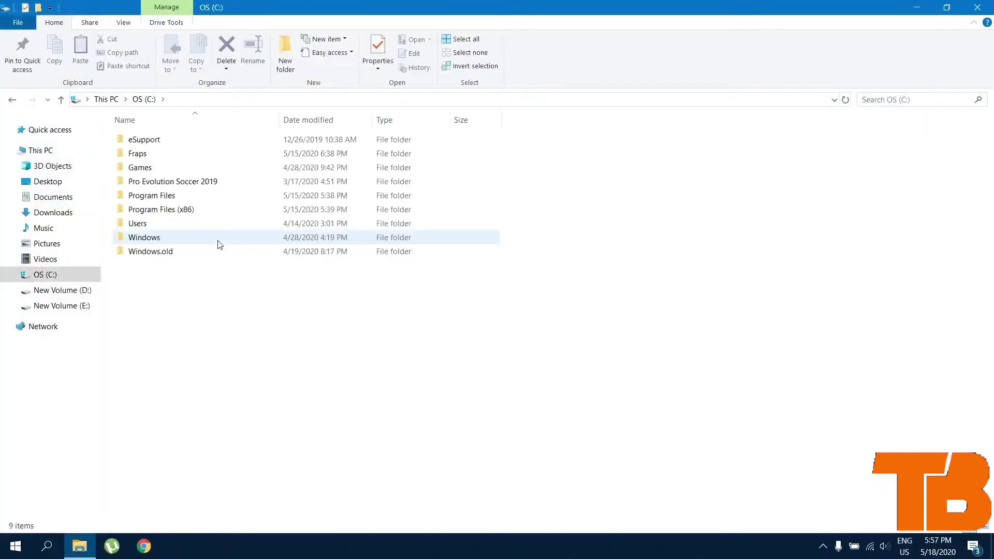
double_click(215, 196)
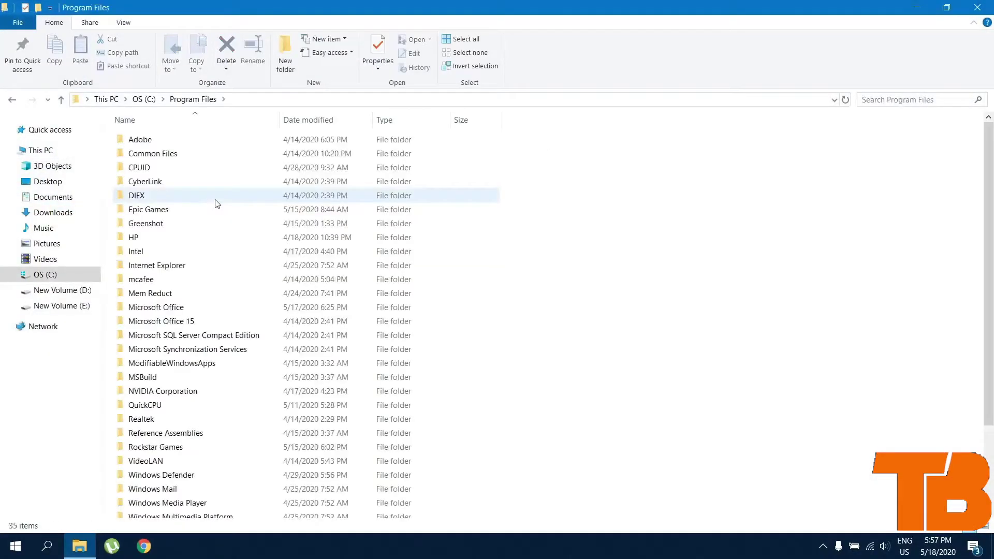
double_click(205, 214)
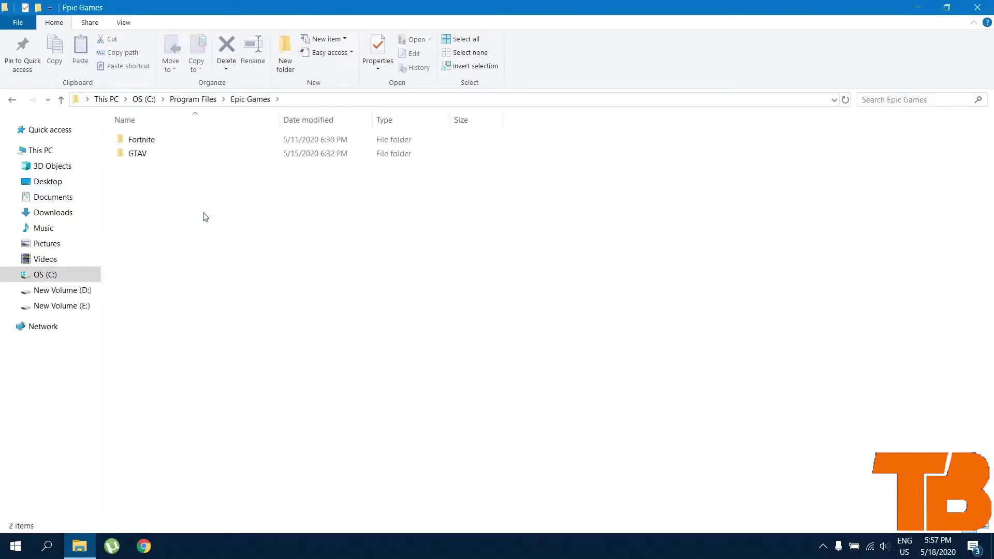
double_click(182, 156)
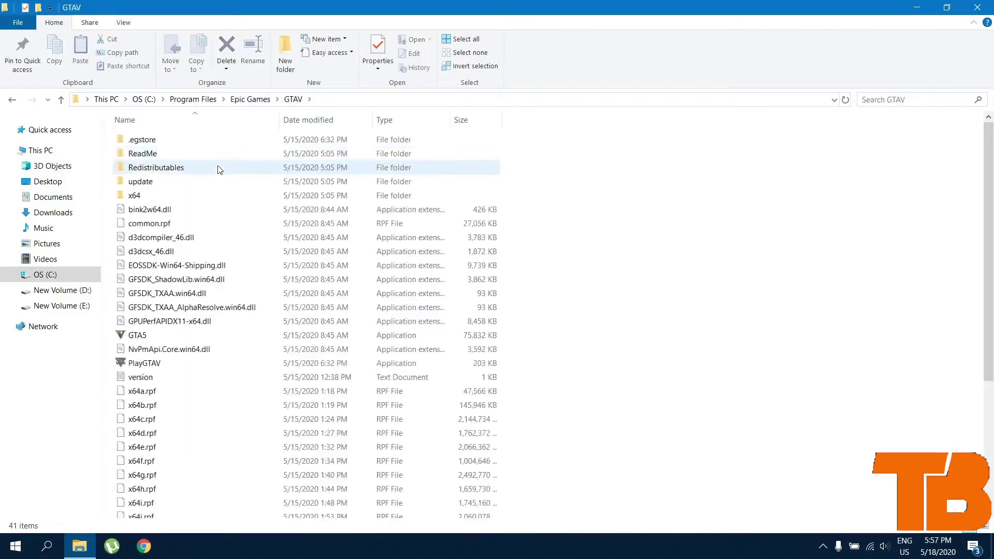
Create a new text document named commandline in the GTAV folder
right_click(676, 226)
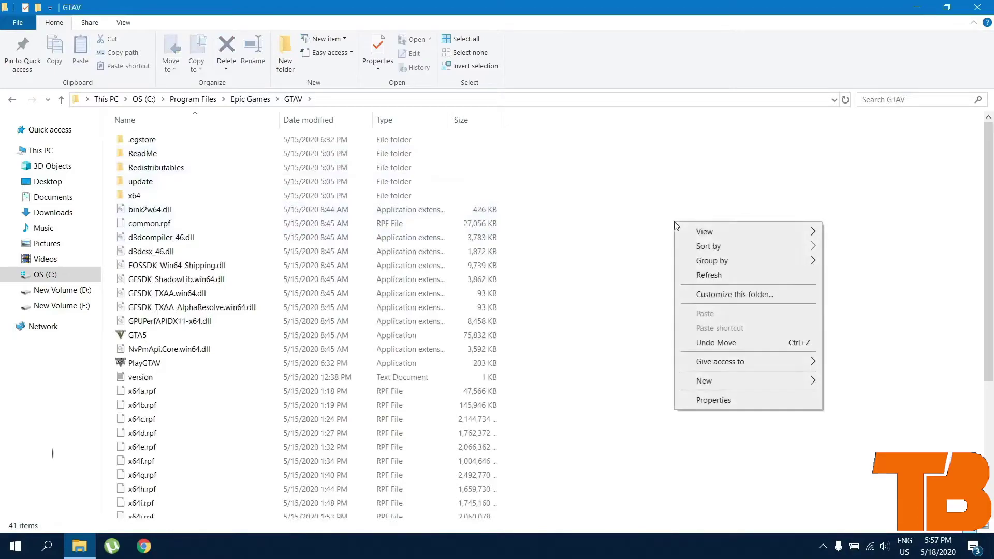
mouse_move(706, 381)
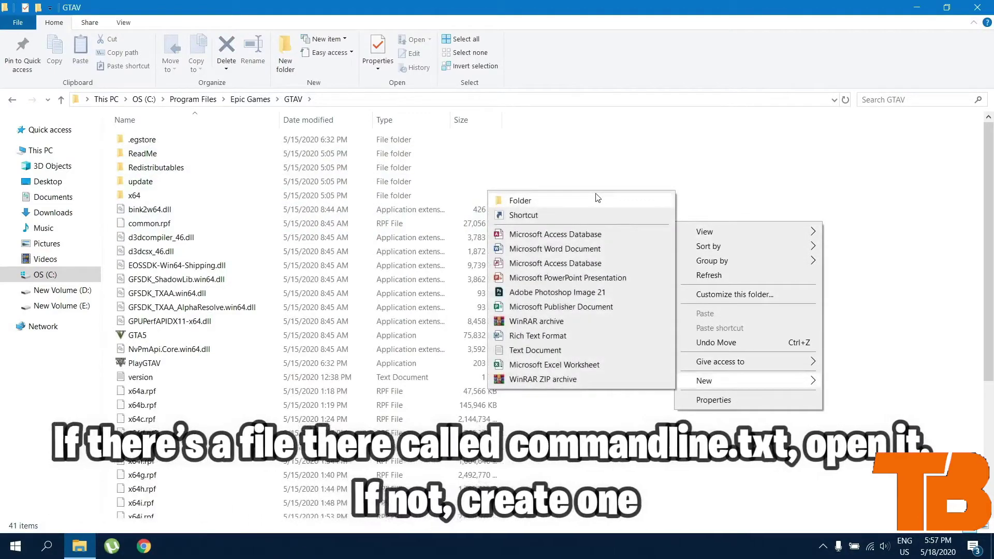
click(562, 351)
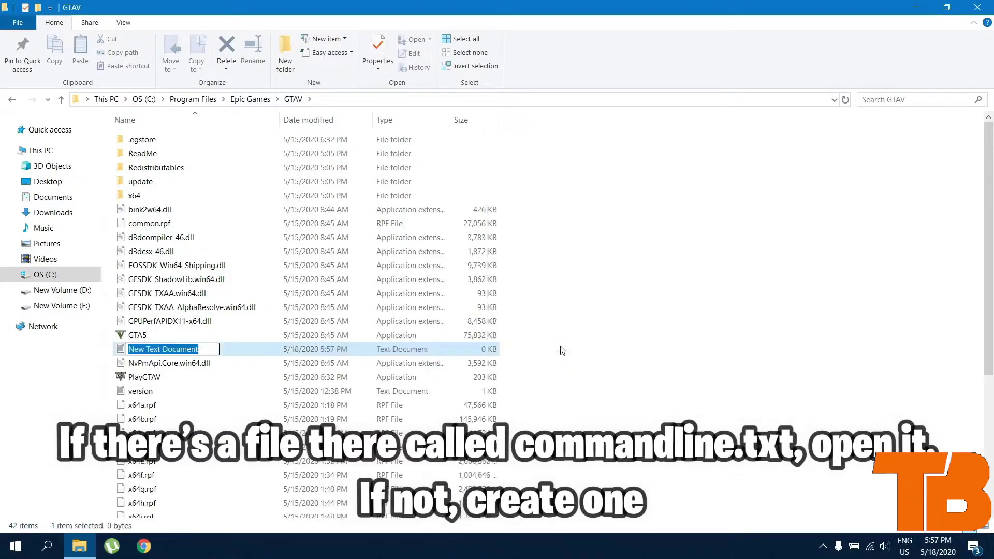
text(co)
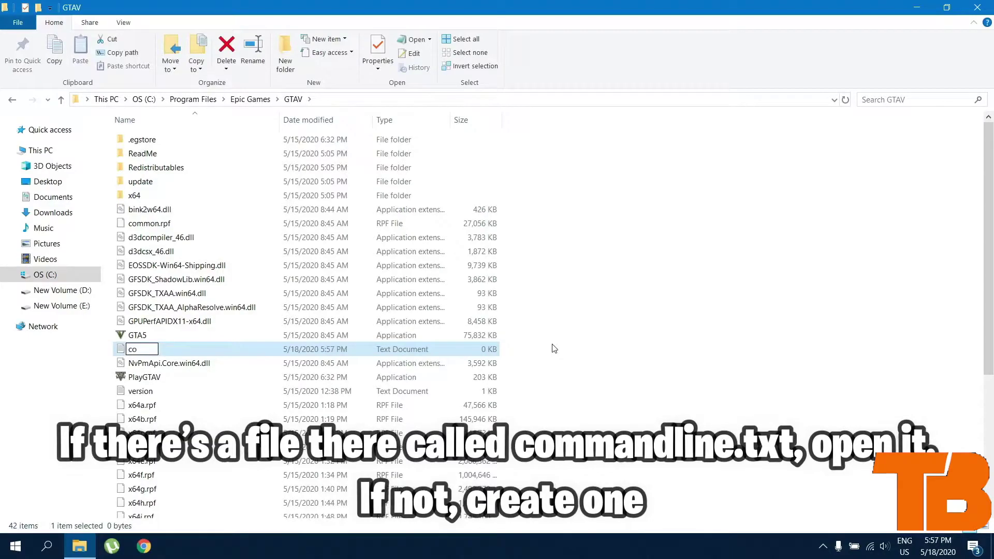
text(mmand)
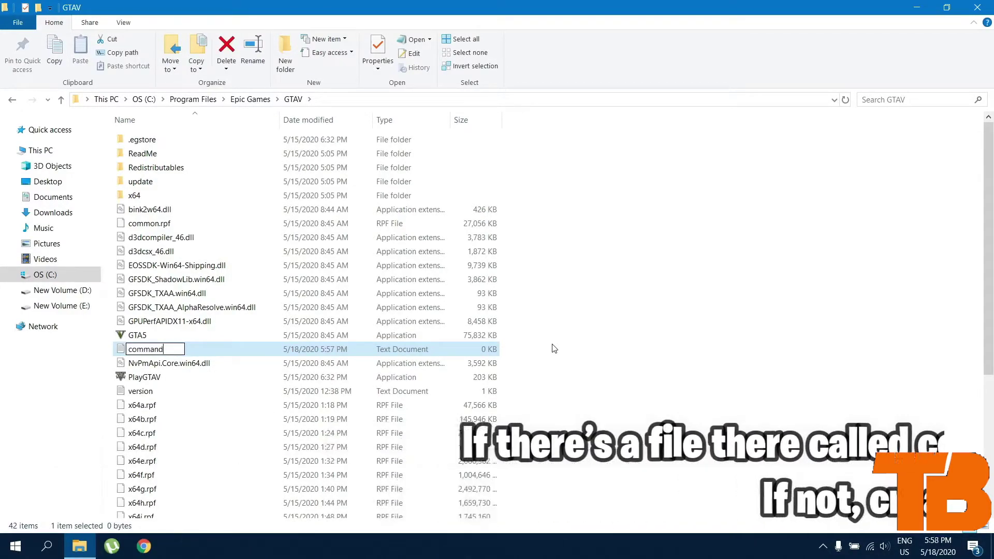
text(line)
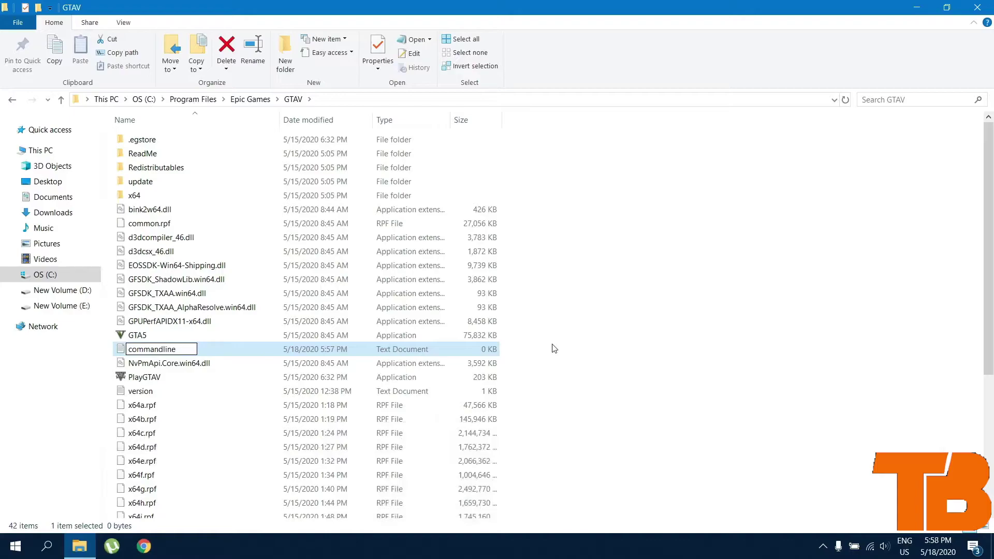
key(Return)
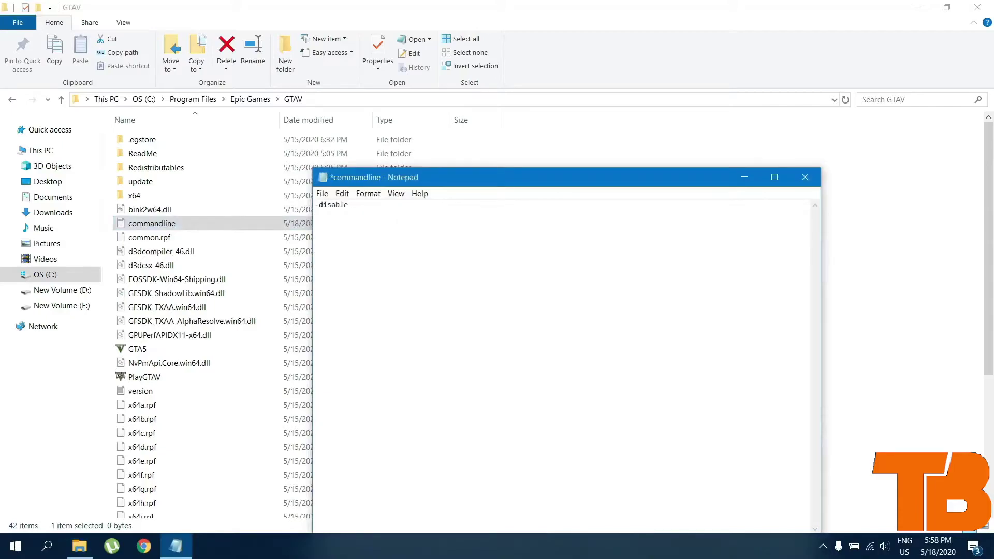
Enter -disableHyperthreading, -hdr, -Noquattransform, -FrameQueueLimit 0 and -ignoreDifferentVideoCard on separate lines of commandline, save the file and close it
text(perthreading)
key(Return)
text(-hdr)
key(Return)
text(-Noquattransform)
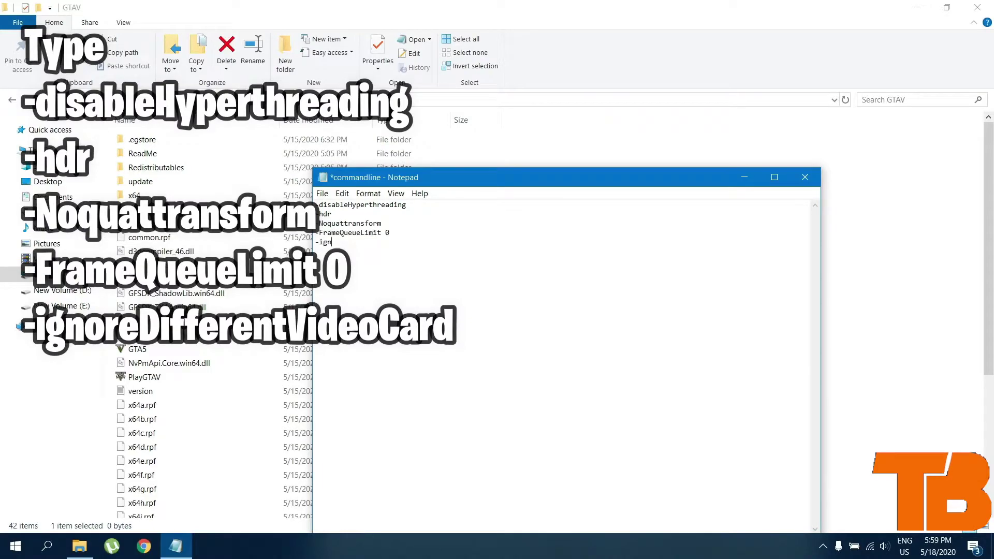
text(fferentVideoCard)
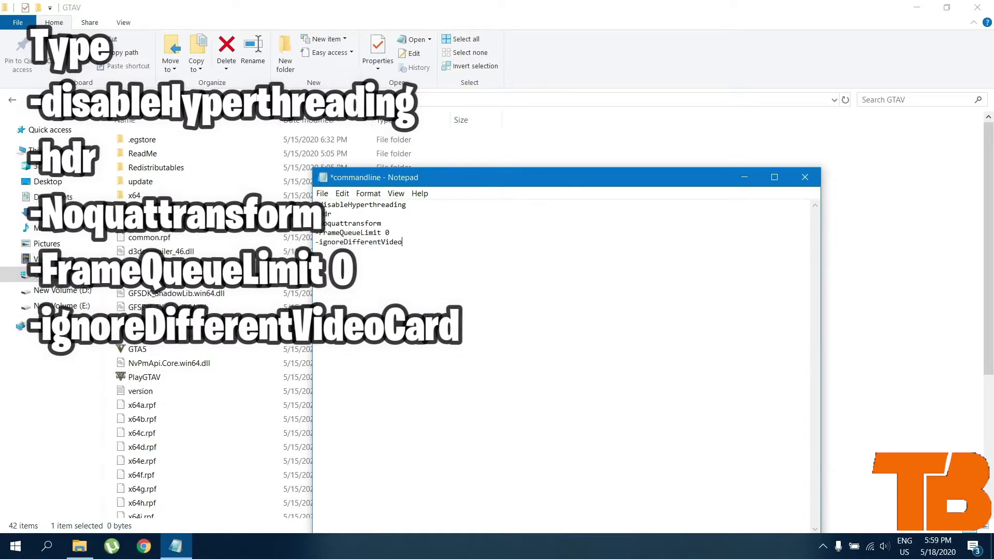
click(319, 193)
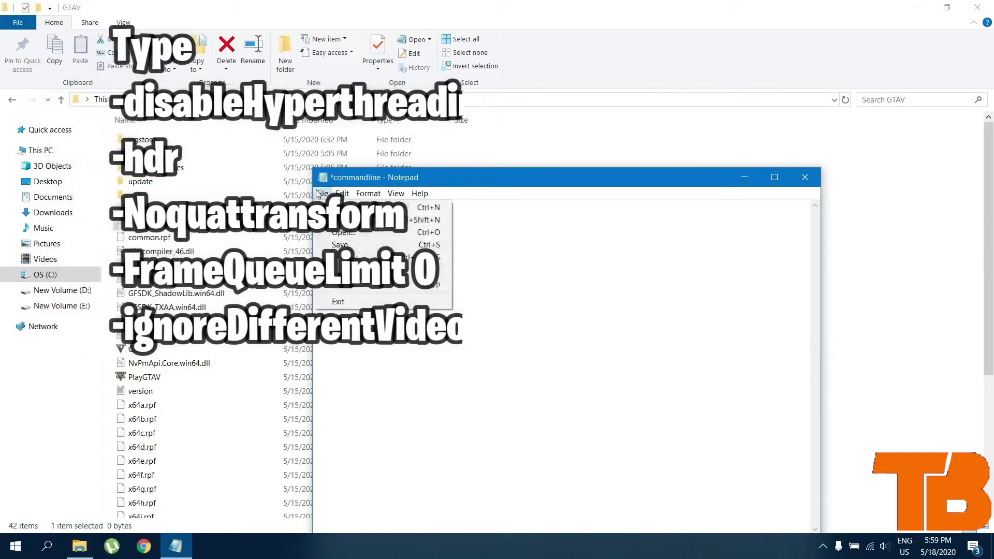
click(337, 241)
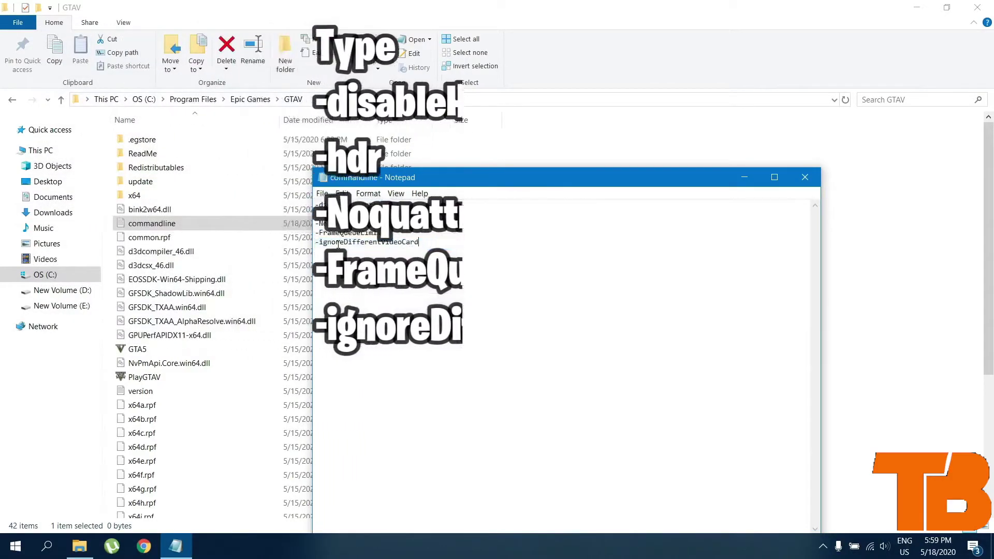
click(806, 182)
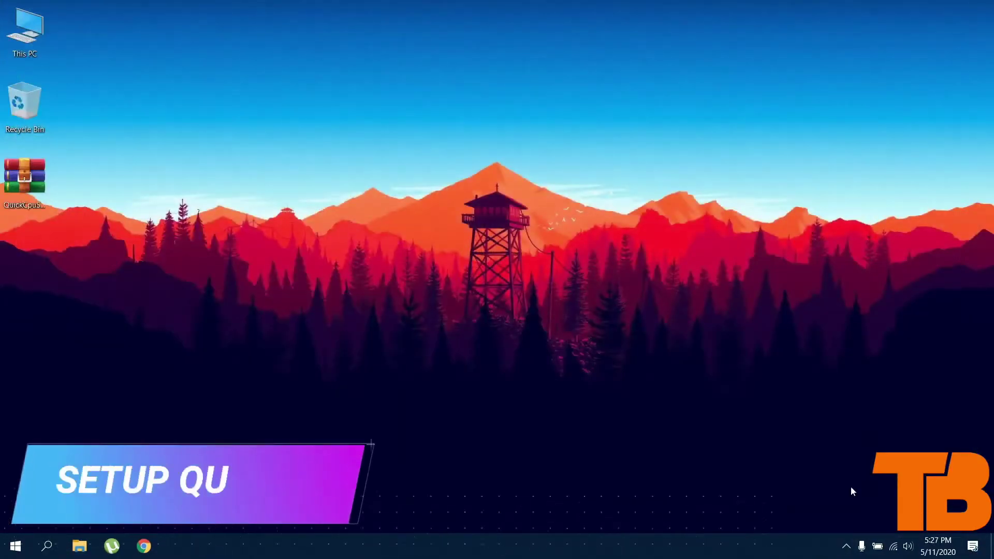
Extract the QuickCpuSetup archive on the desktop and launch the QuickCpuSetup-3.1.5.0-x64 installer from its x64 folder
right_click(36, 196)
click(60, 230)
key(Return)
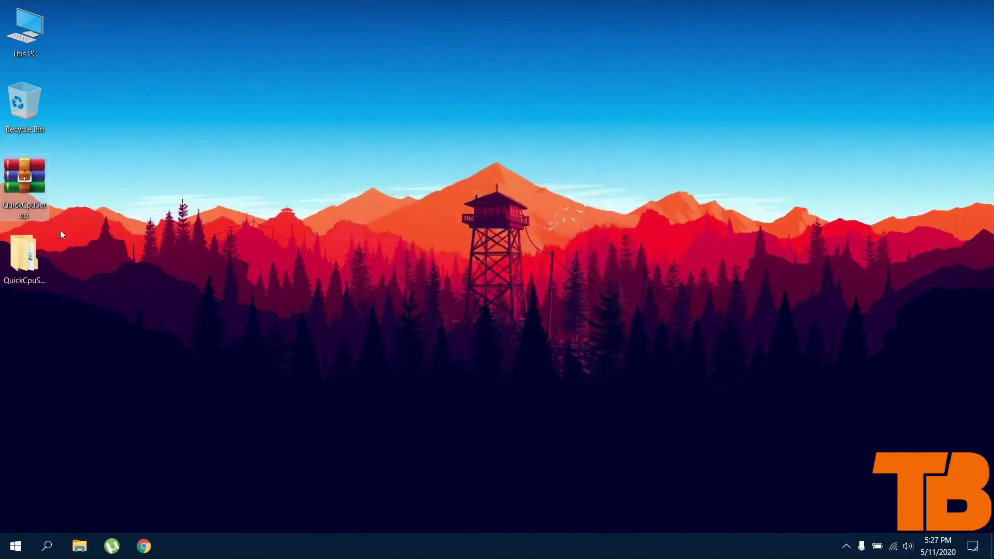
double_click(30, 261)
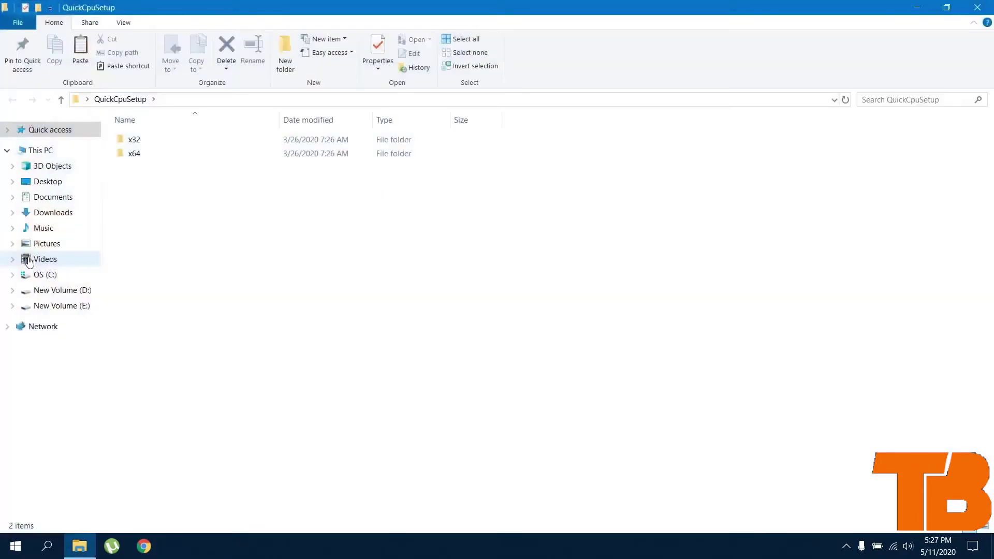
double_click(148, 158)
double_click(162, 141)
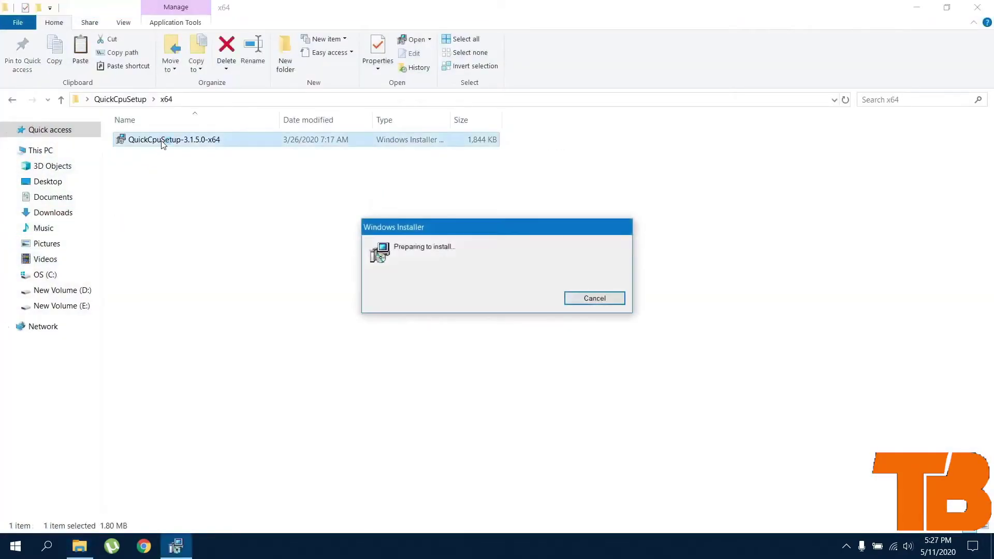
Install Quick CPU to C:\Program Files\QuickCPU\ with the license terms accepted, and launch it on finishing the setup
click(562, 370)
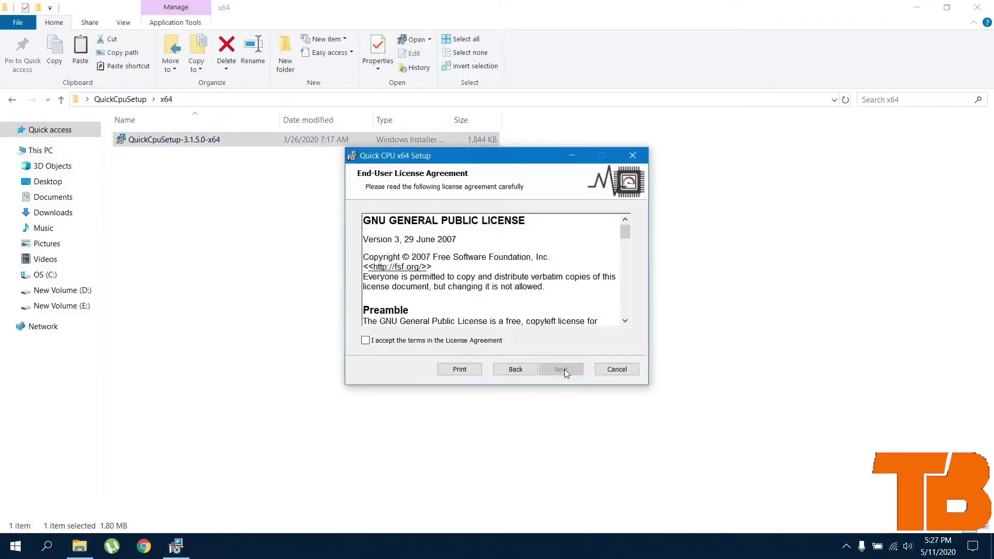
click(559, 371)
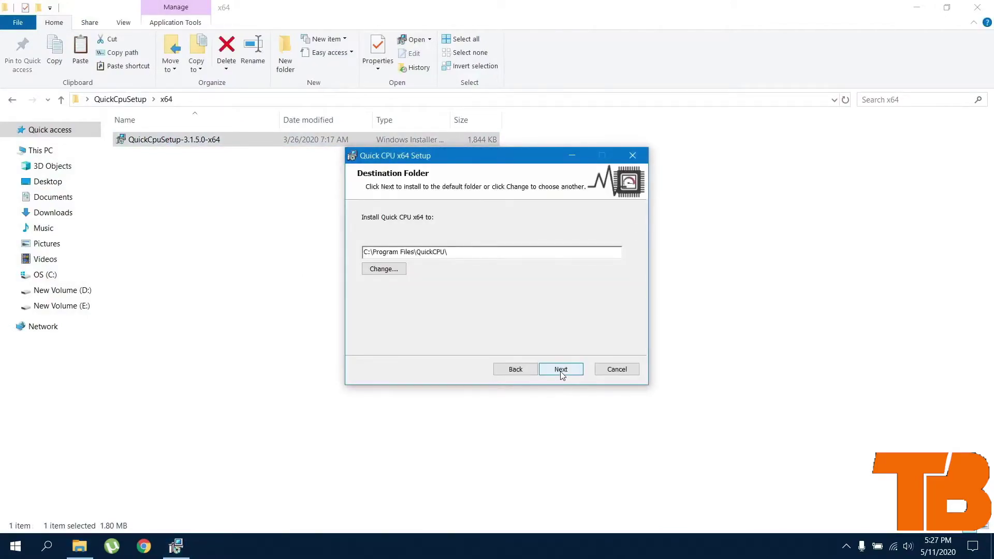
click(561, 370)
click(561, 370)
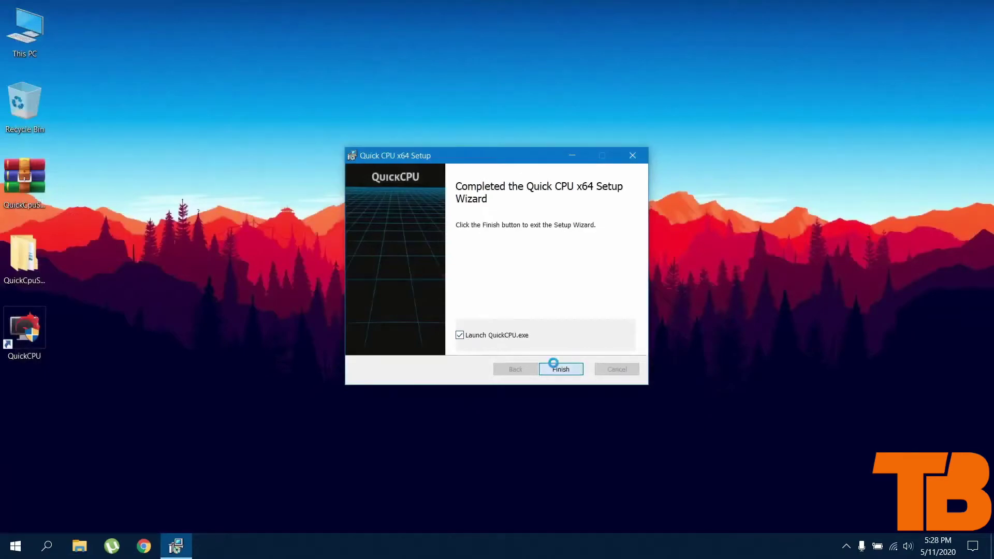
click(554, 367)
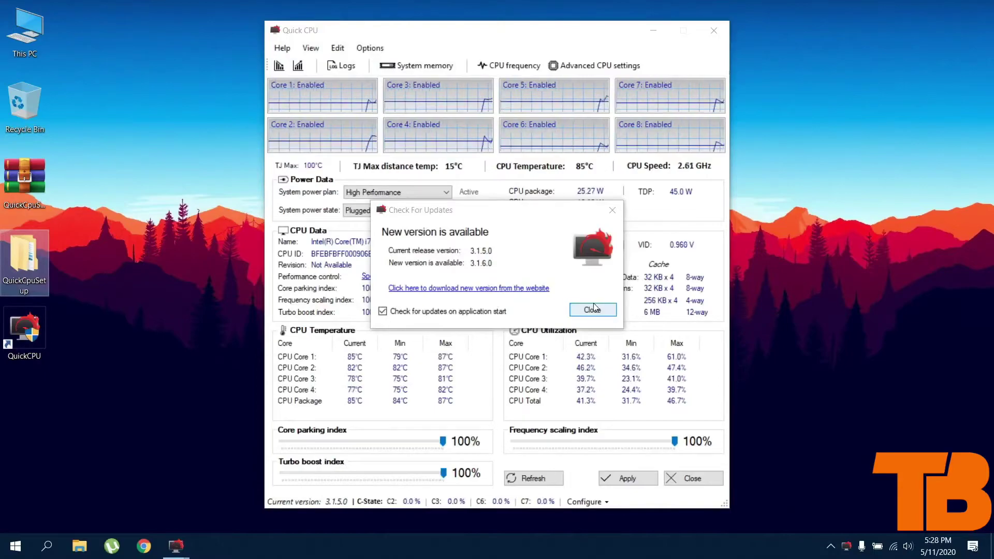
Dismiss the update notice, apply the High Performance plan for Plugged In (AC) with all three index sliders at 100%, and close Quick CPU
click(594, 309)
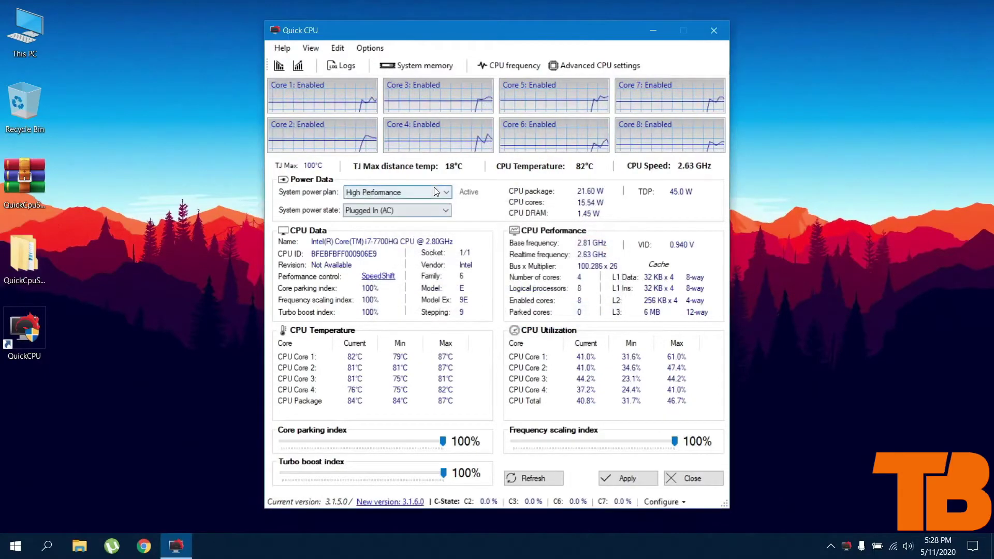
click(393, 210)
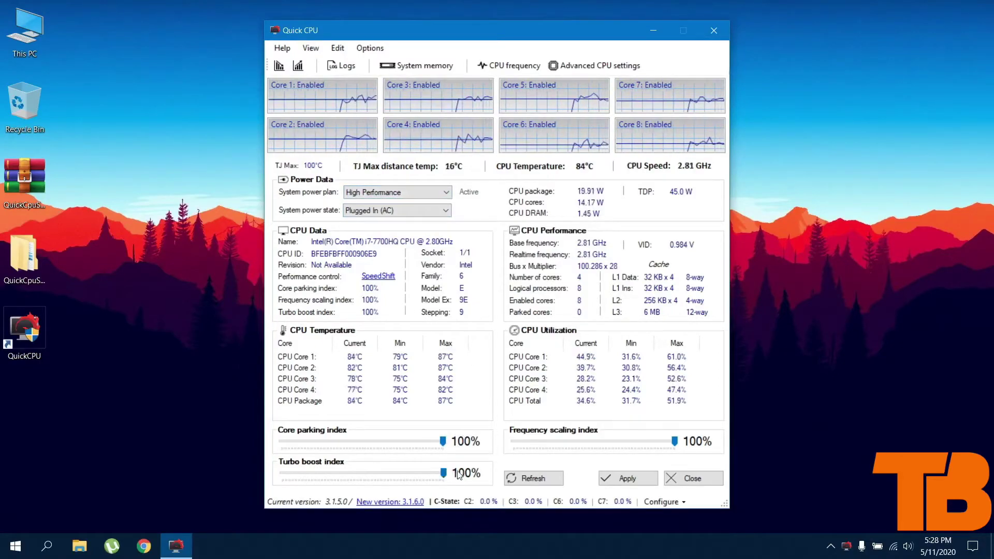
click(627, 480)
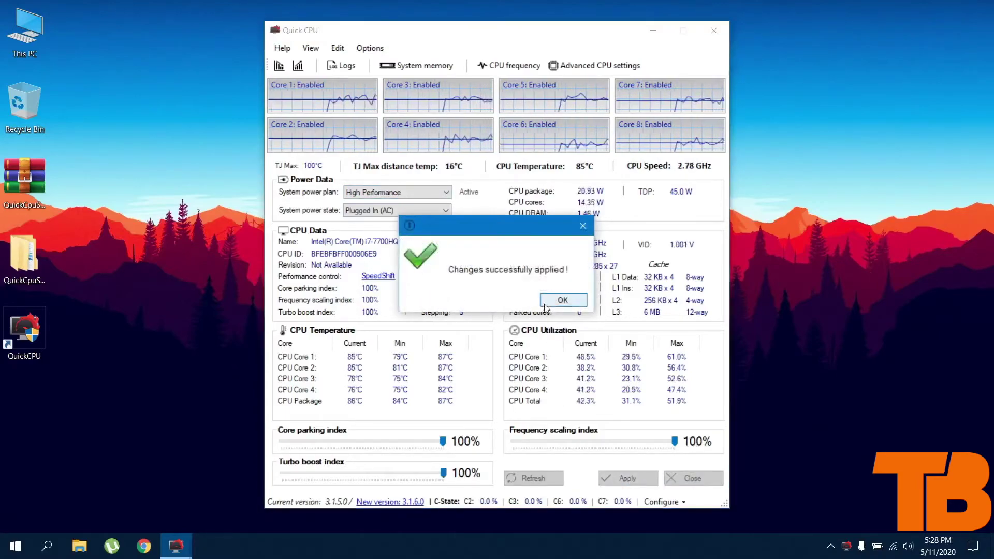
click(563, 301)
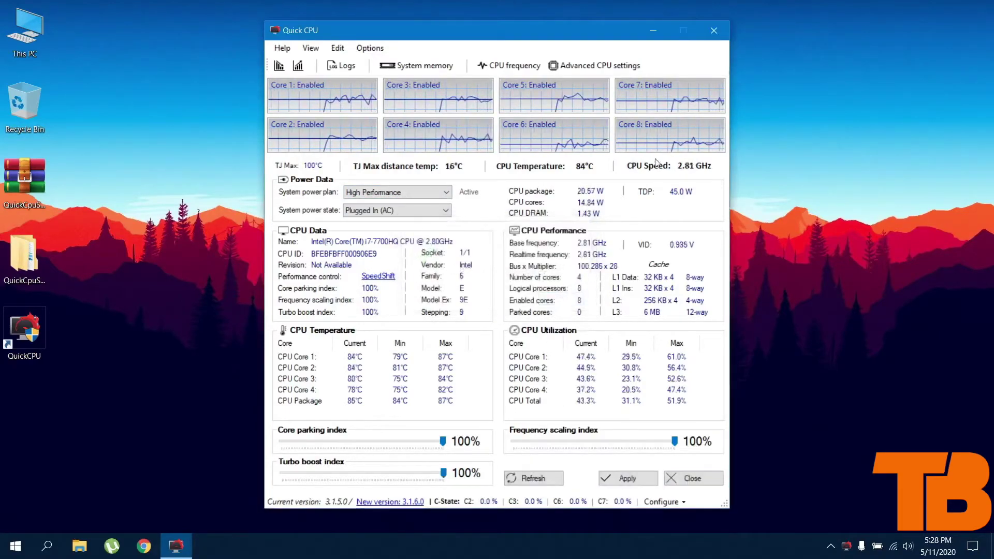
click(714, 31)
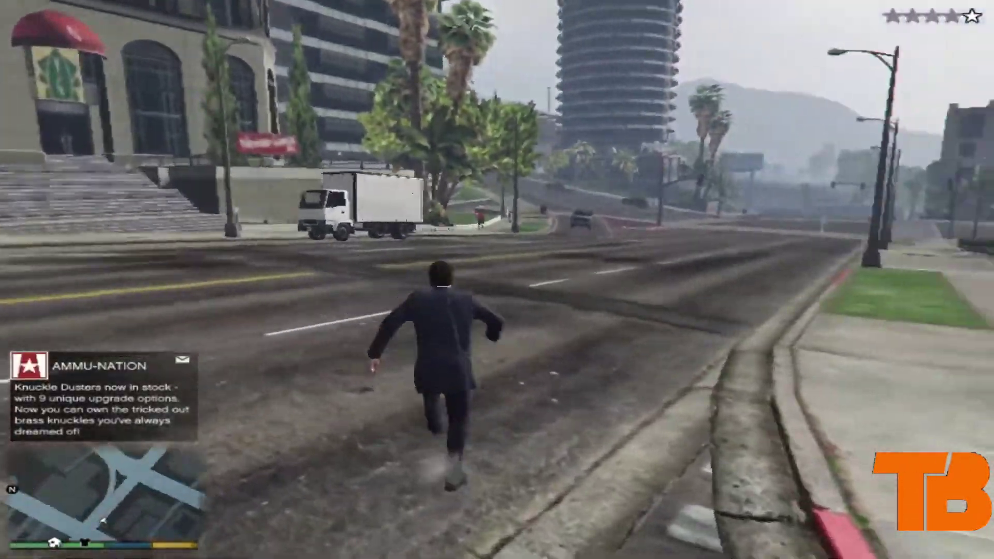
Enter the cheat code rocket in GTA V to spawn a PCJ motorcycle
key(grave)
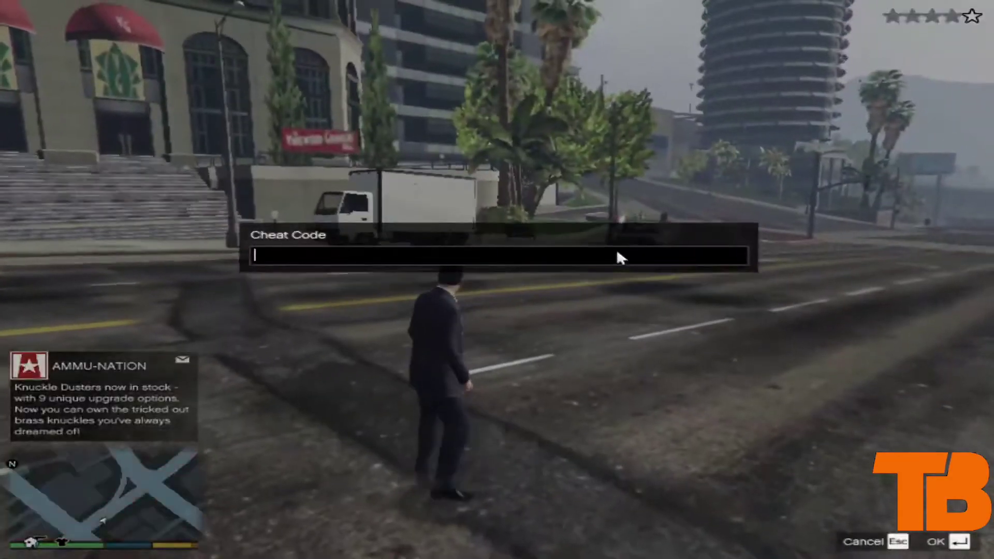
text(rocket)
key(Return)
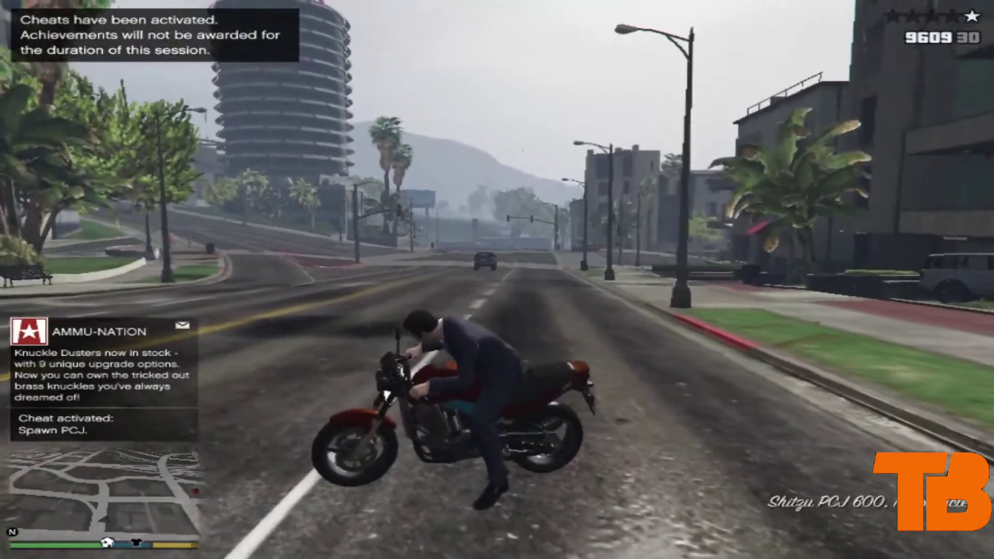
key(q)
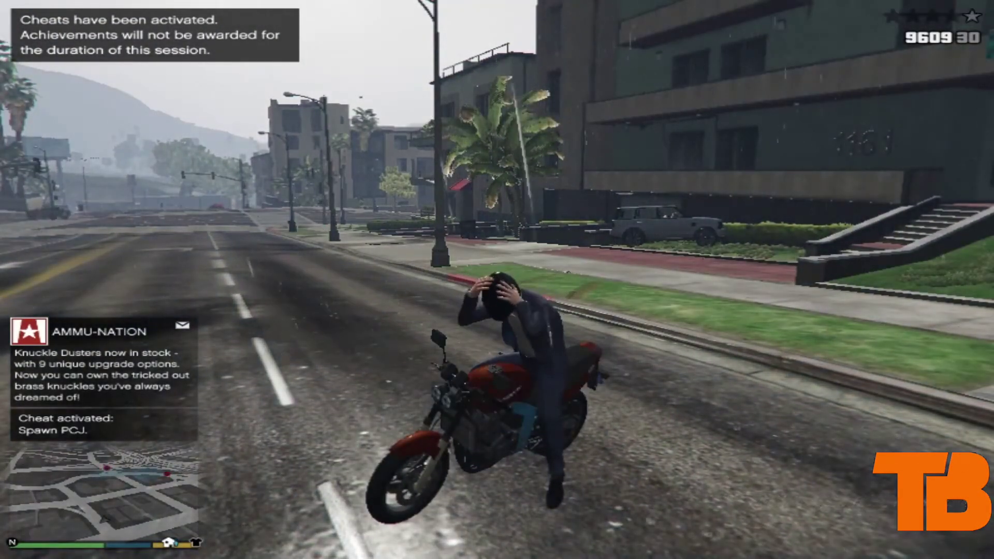
key(w)
key(a)
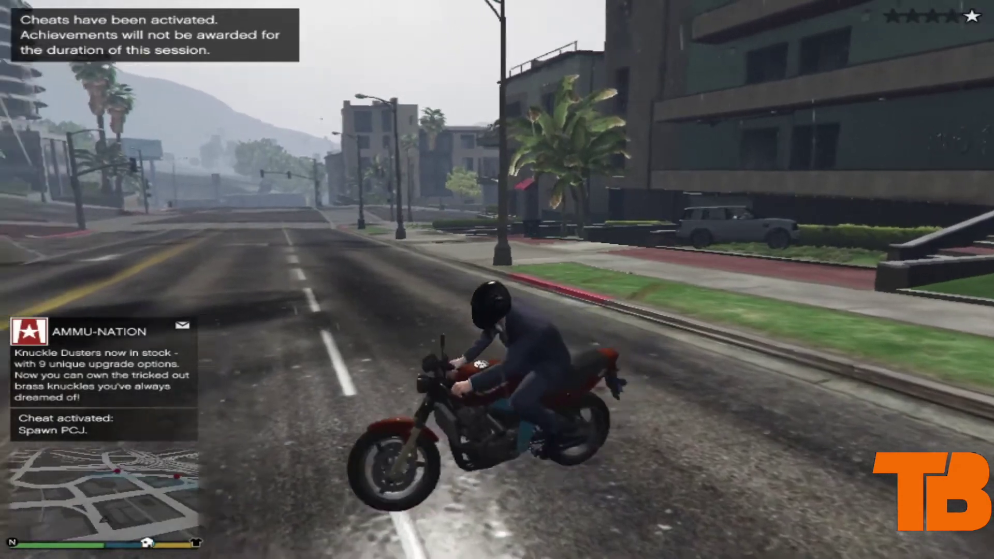
key(d)
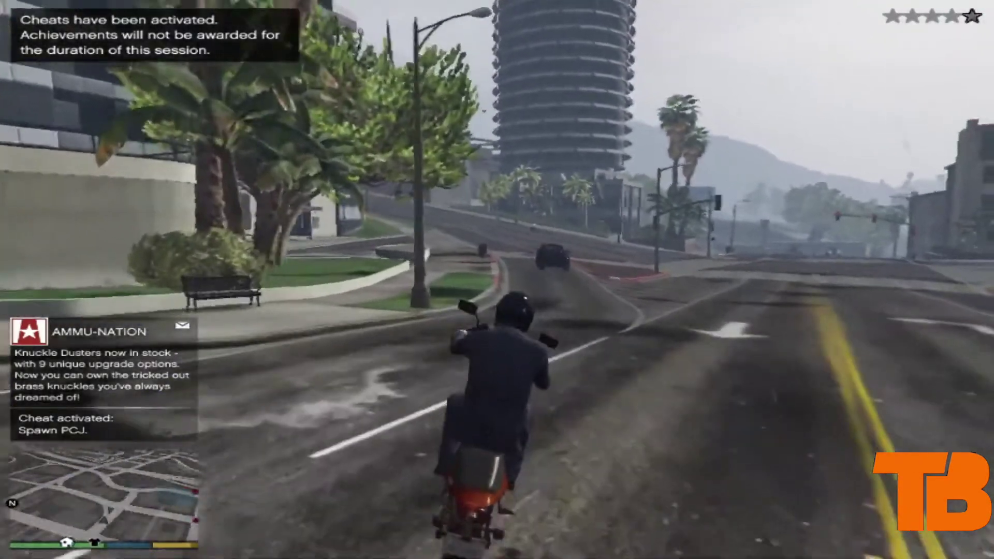
key(d)
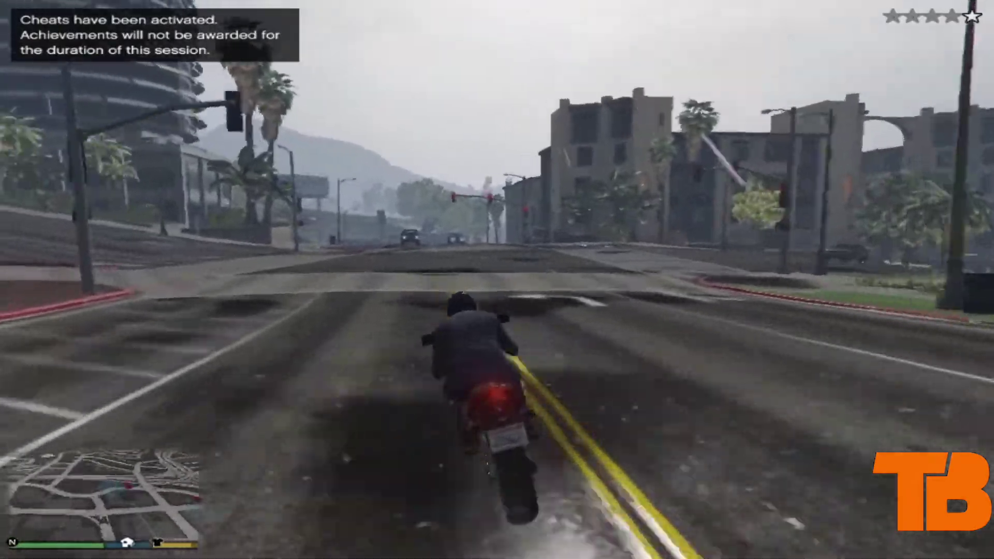
key(a)
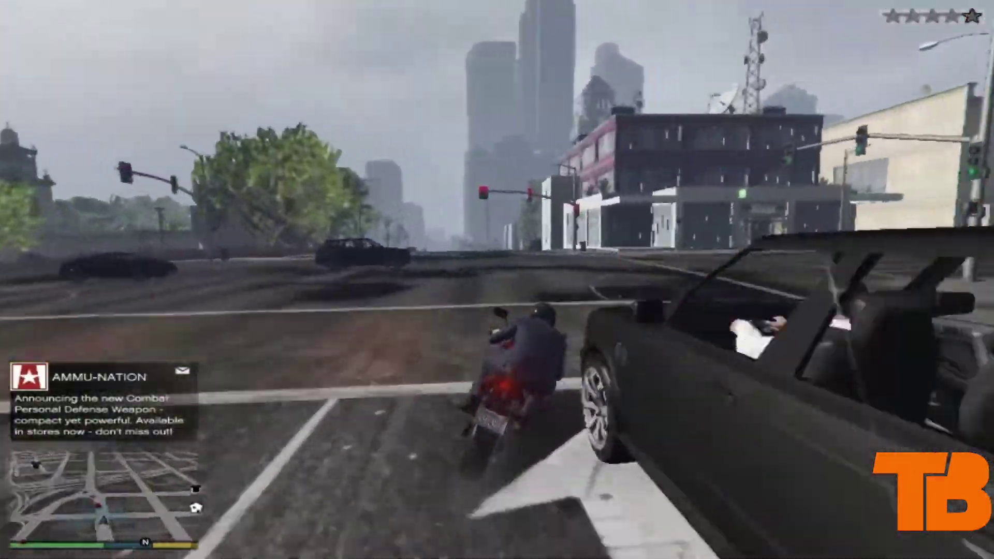
key(d)
key(a)
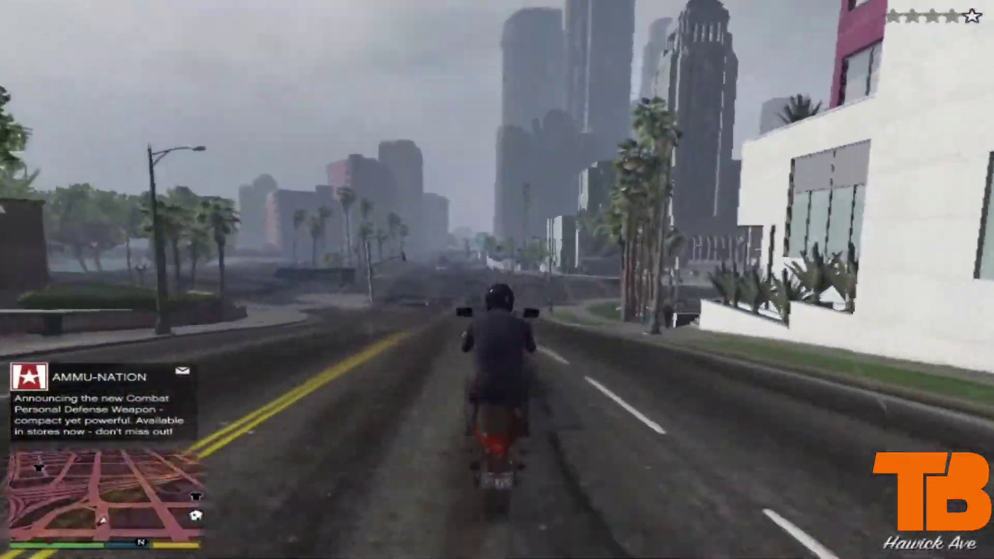
key(d)
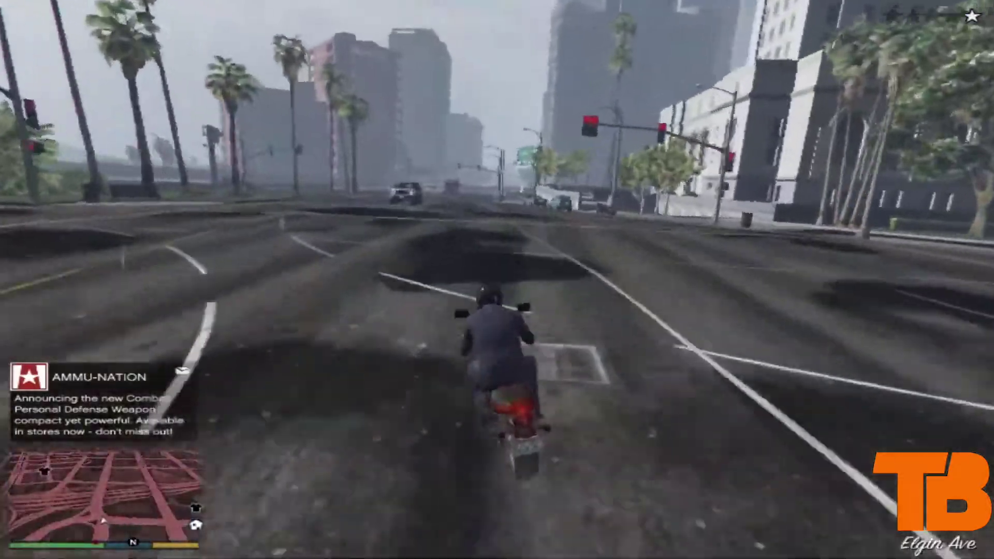
key(a)
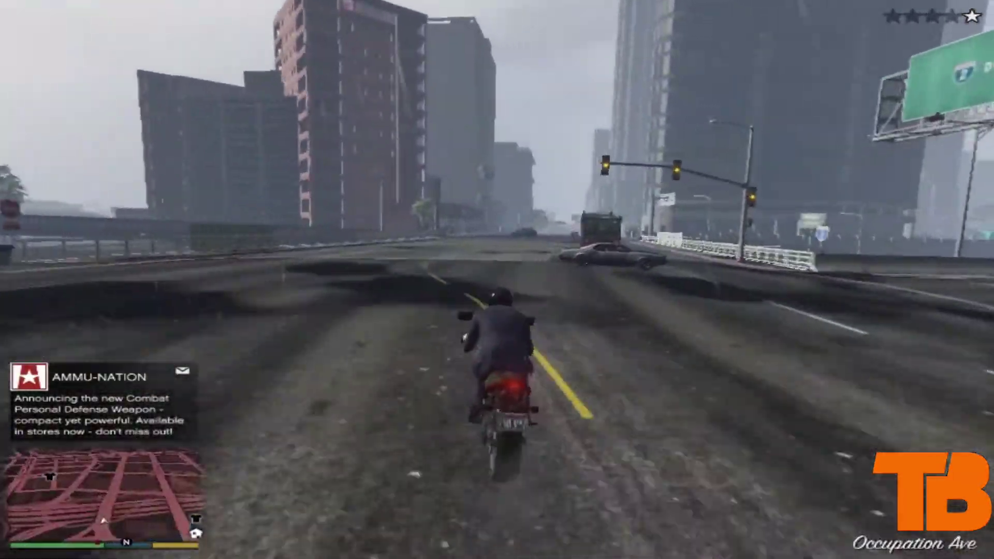
key(d)
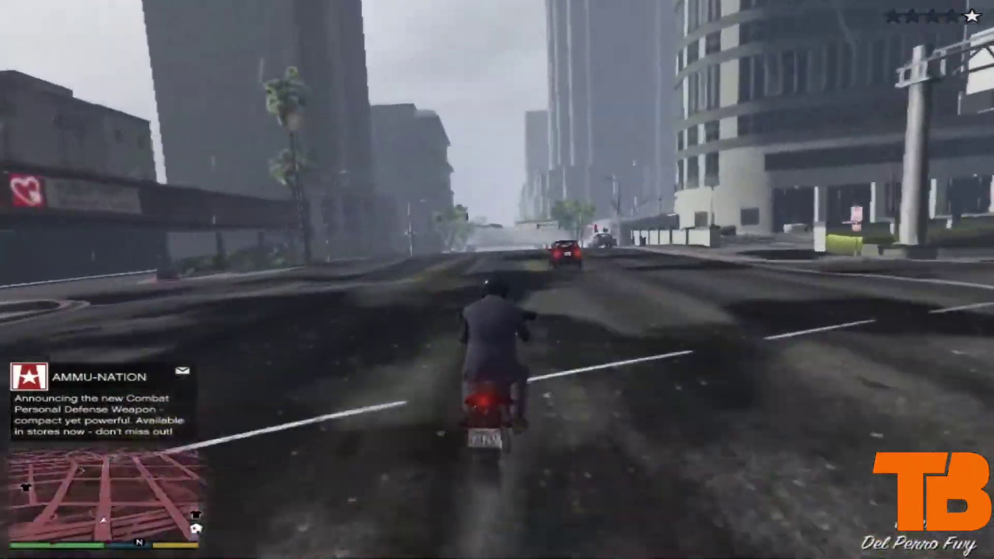
key(a)
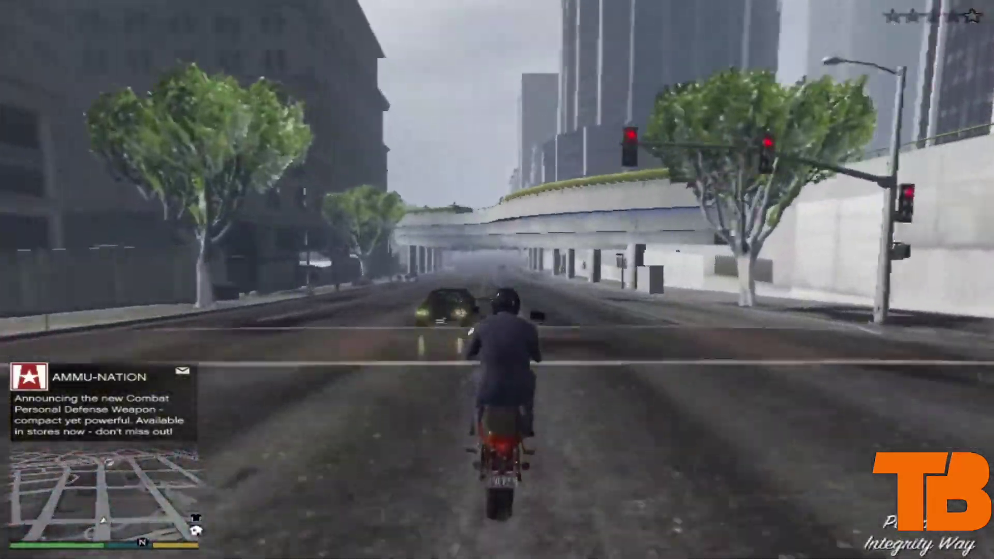
key(d)
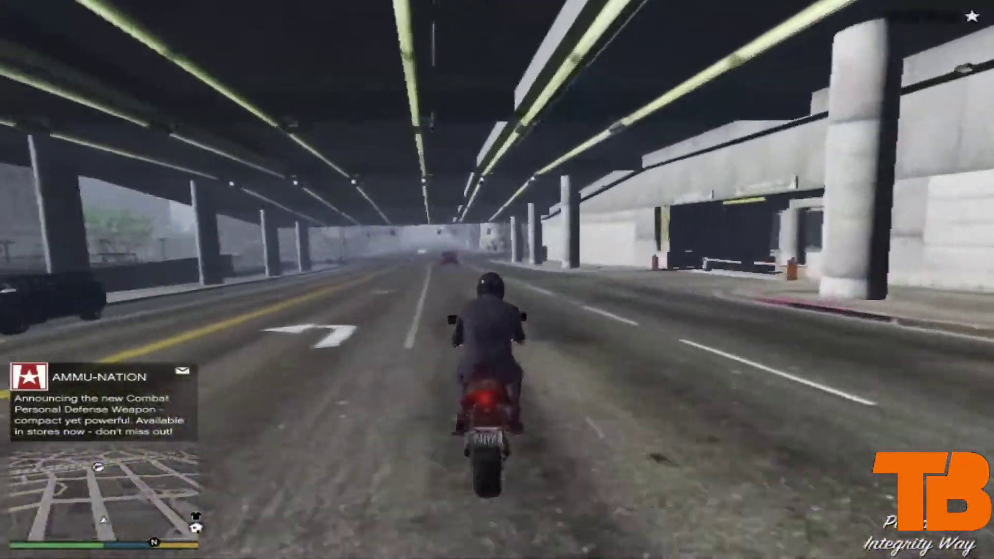
key(a)
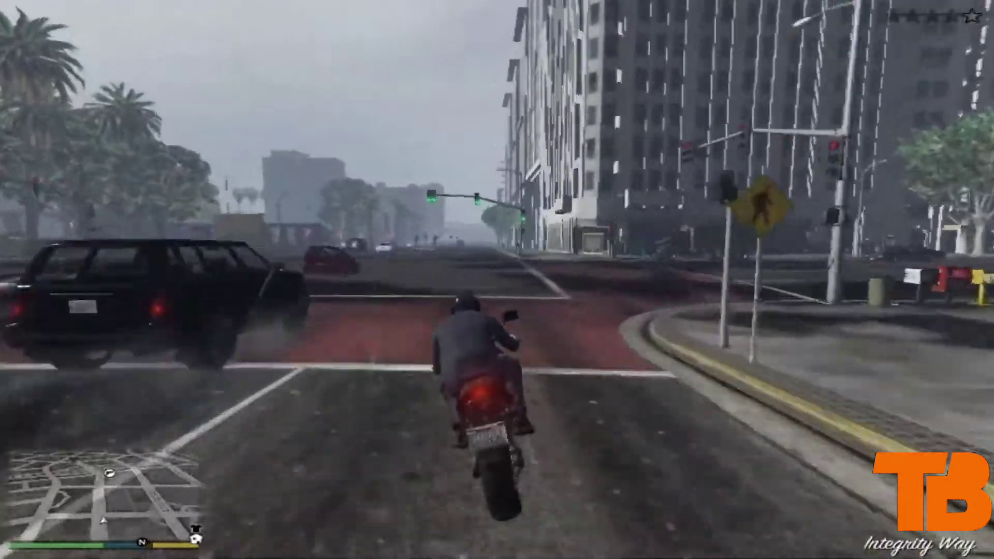
key(a)
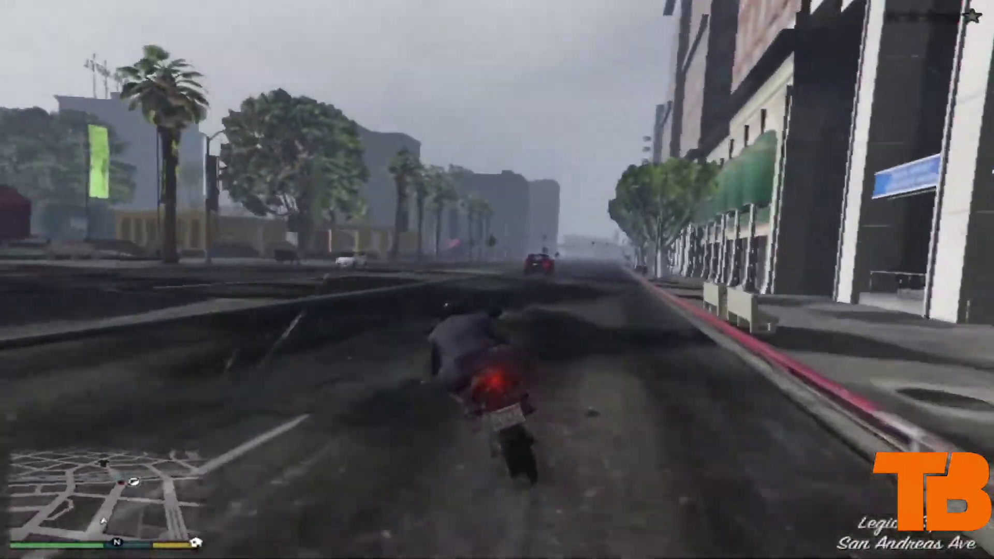
key(a)
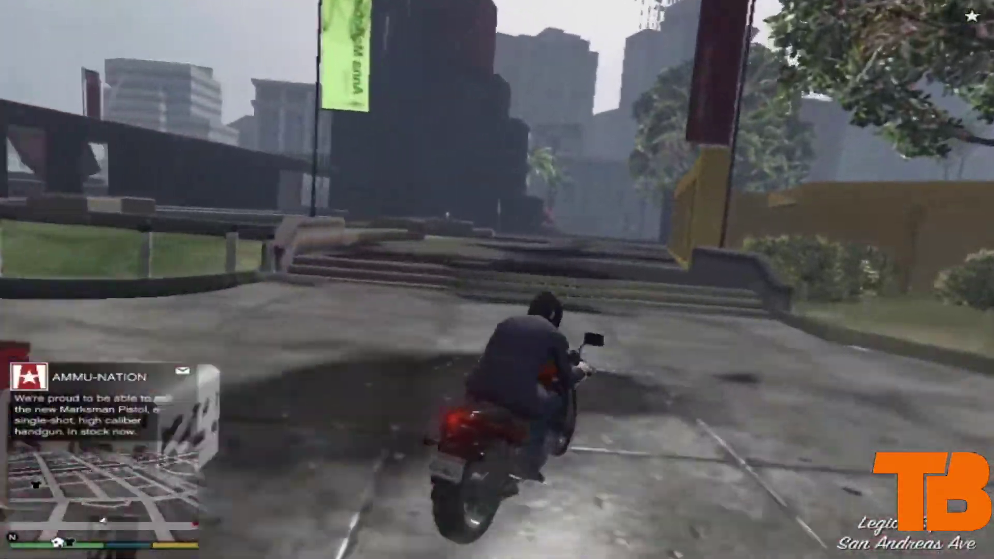
key(w)
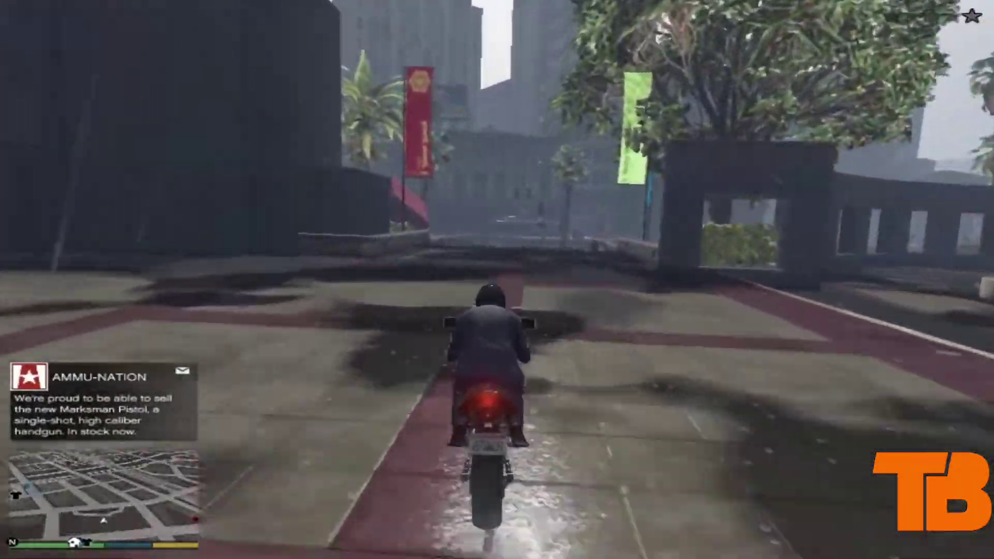
key(w)
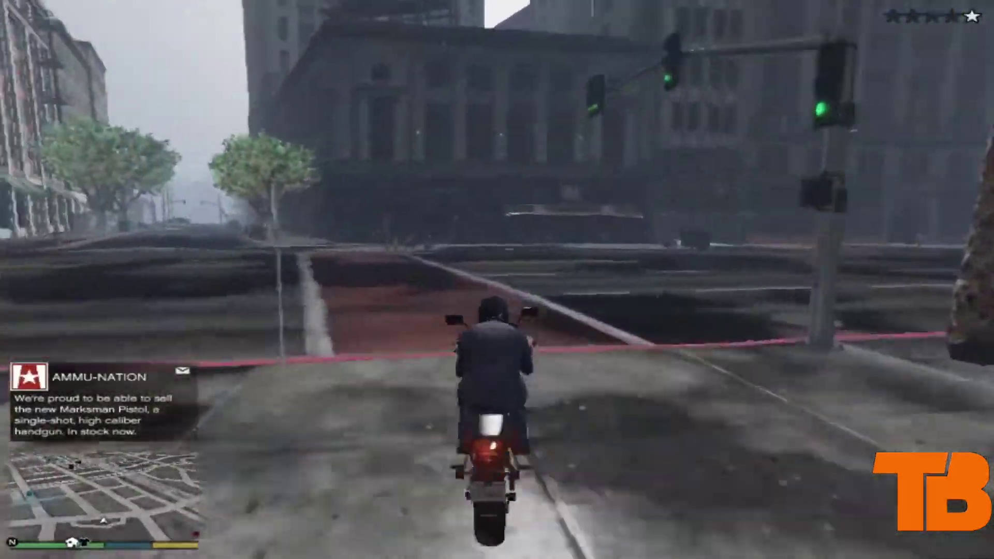